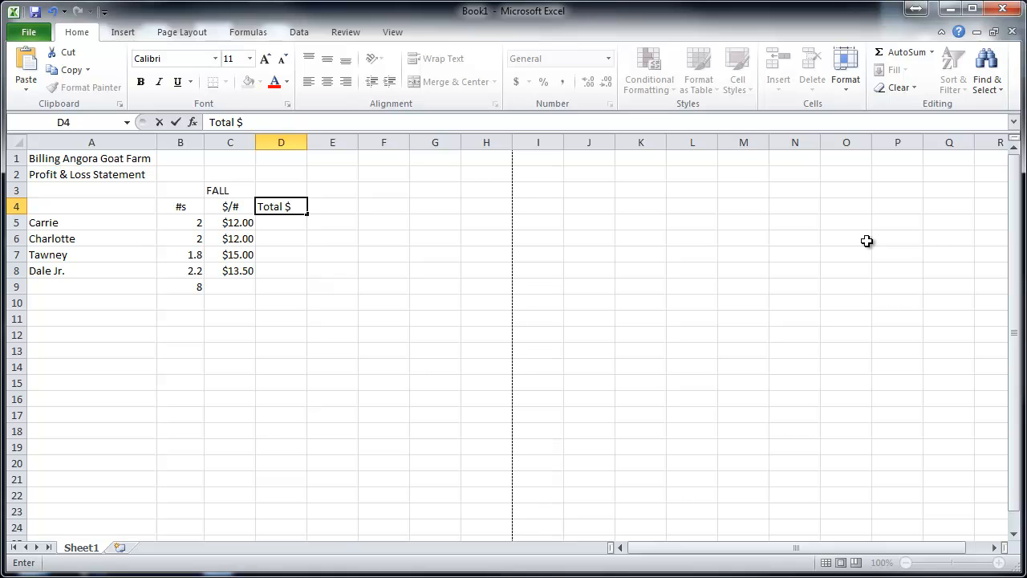
# - Enter the formula =B5*C5 in D5 to calculate the first row's Total $
pyautogui.click(282, 224)
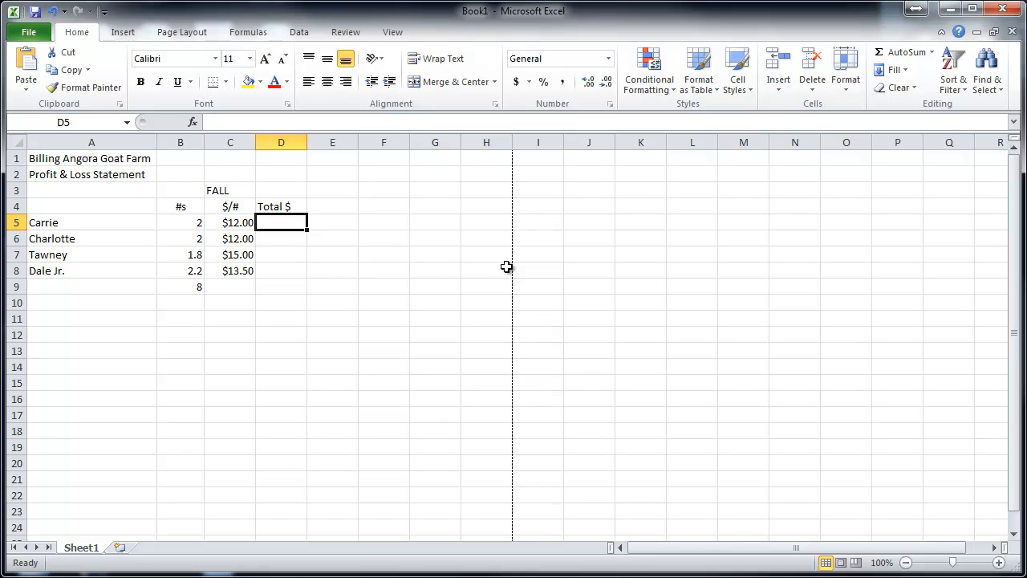
pyautogui.write('=')
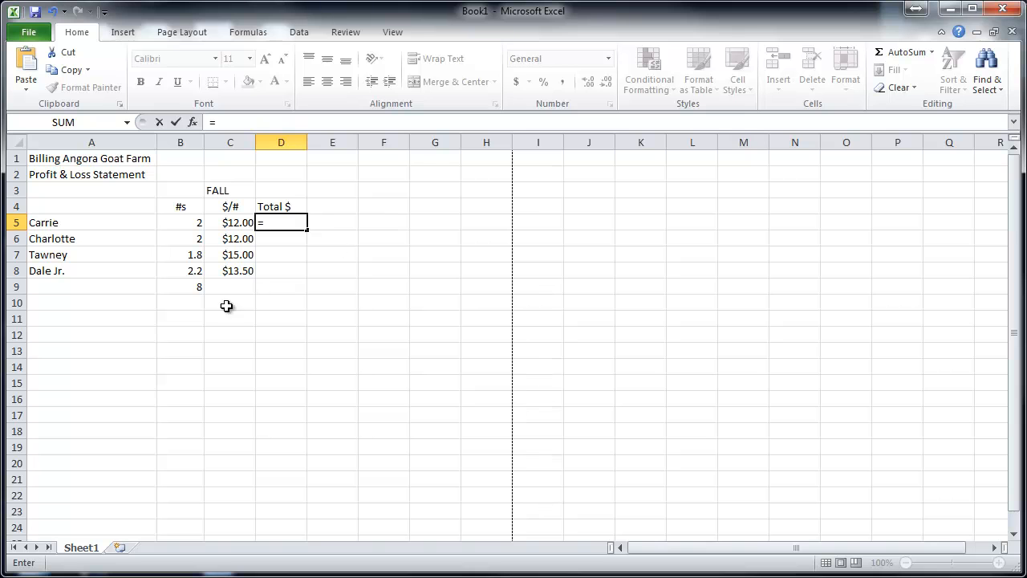
pyautogui.click(184, 222)
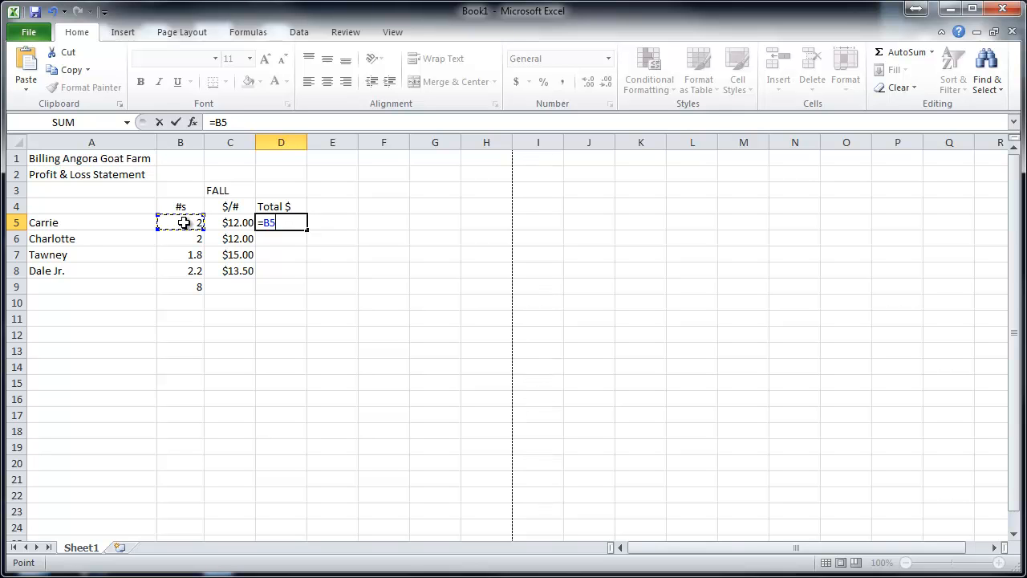
pyautogui.write('*')
pyautogui.click(226, 223)
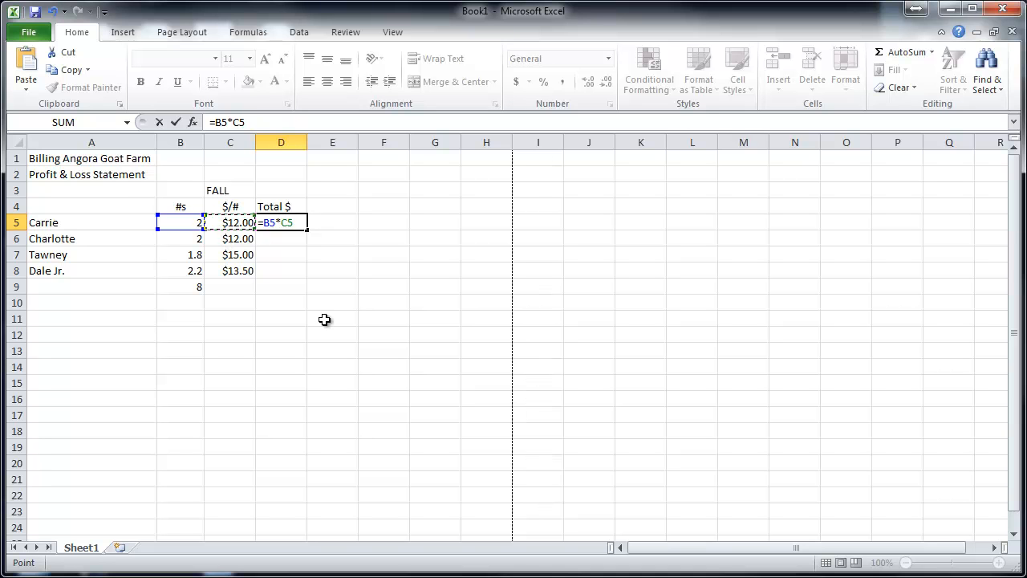
pyautogui.press('Return')
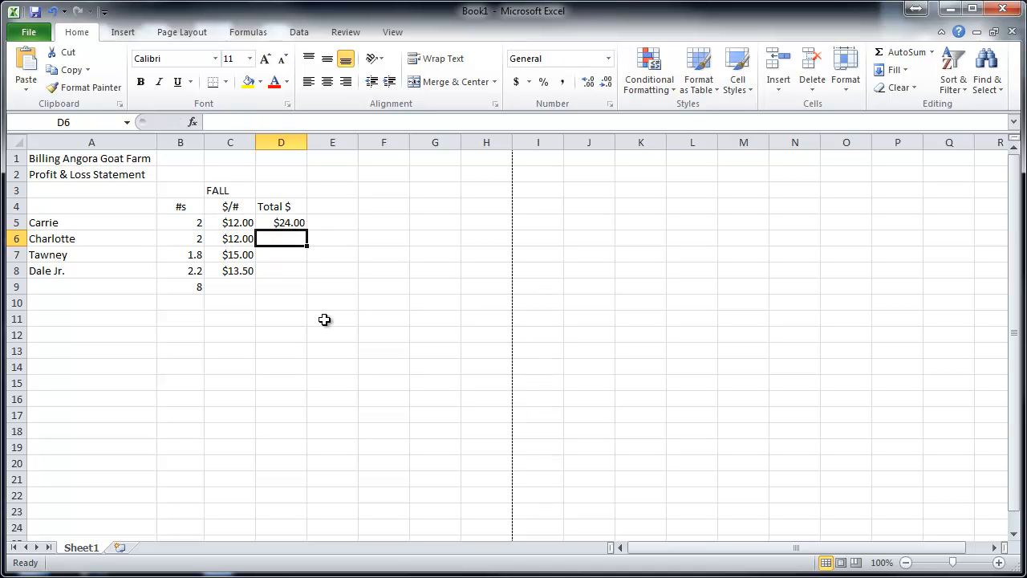
# - Fill the D5 formula down through D8 and check the formula in each Total $ cell
pyautogui.click(286, 223)
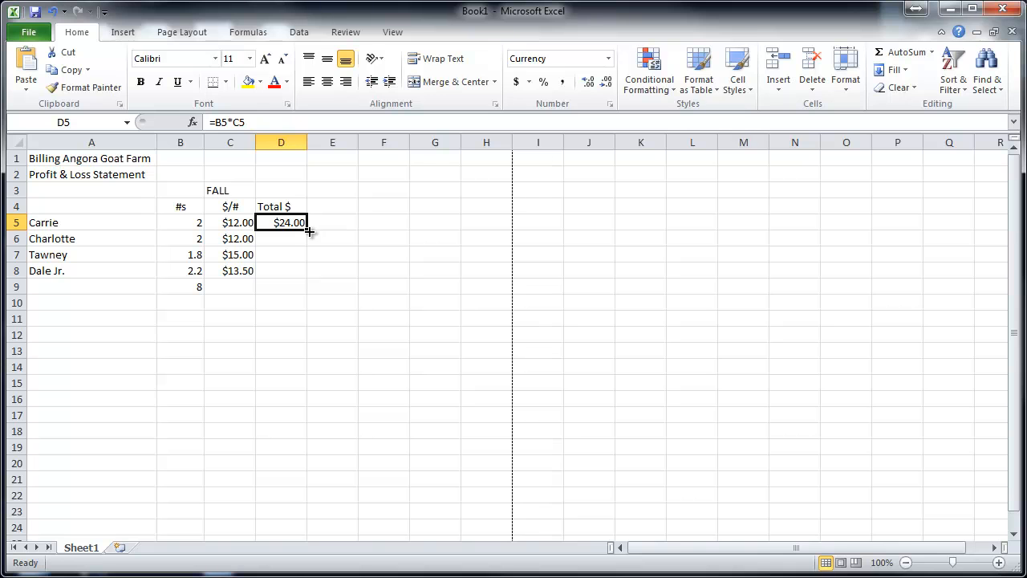
pyautogui.moveTo(308, 231); pyautogui.dragTo(309, 279)
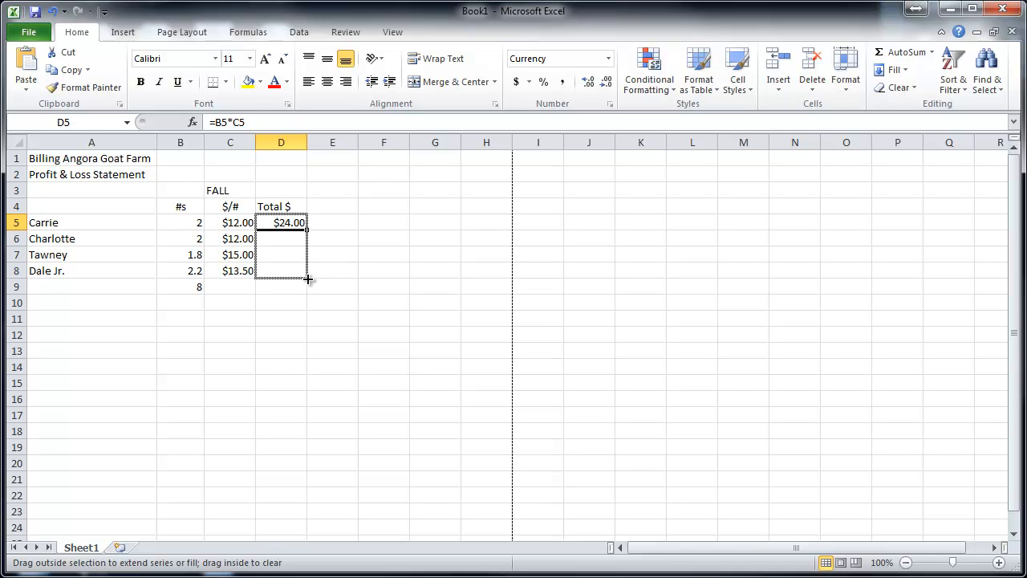
pyautogui.moveTo(308, 278); pyautogui.dragTo(308, 278)
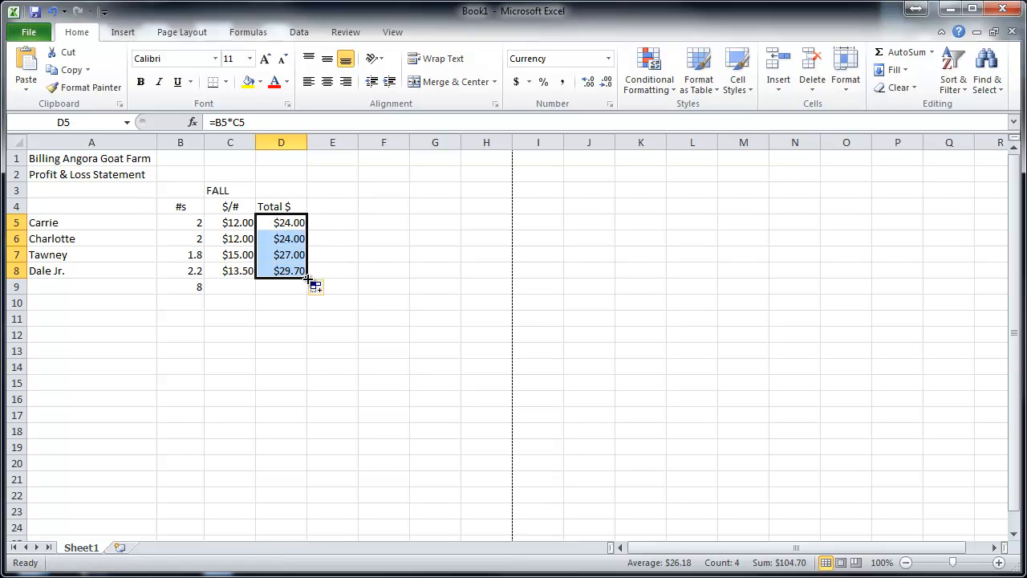
pyautogui.click(279, 225)
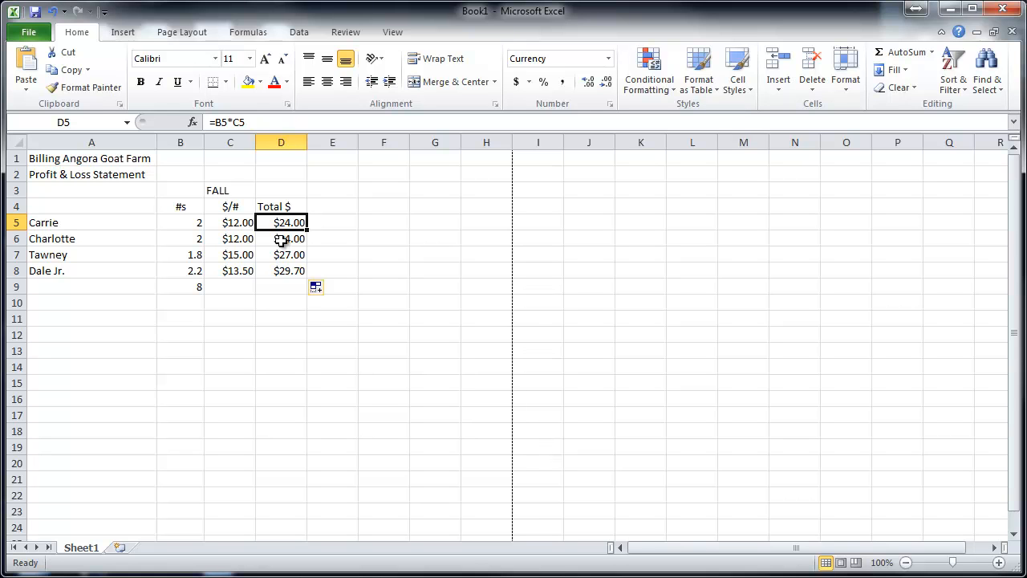
pyautogui.click(281, 239)
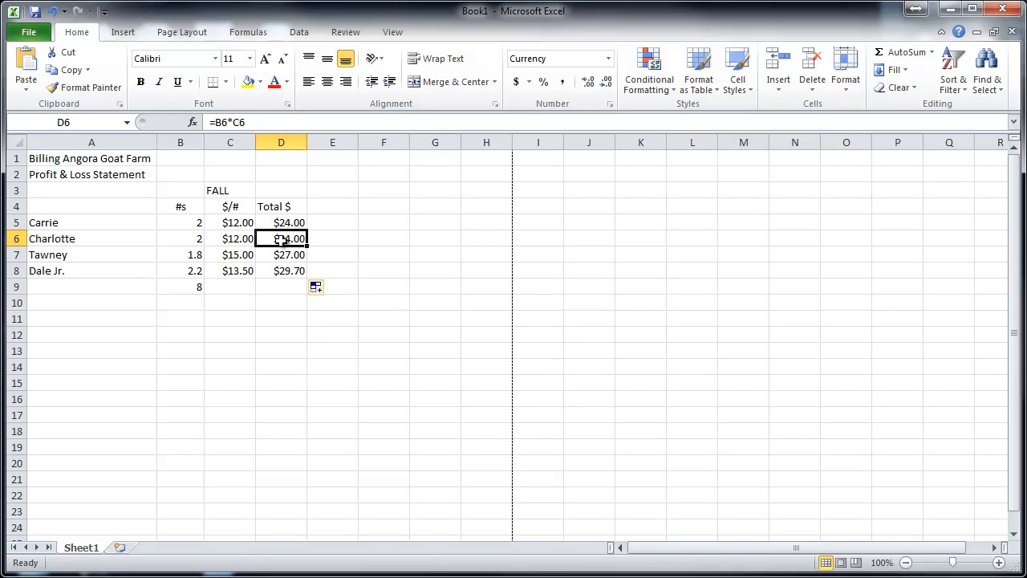
pyautogui.click(283, 255)
pyautogui.click(287, 271)
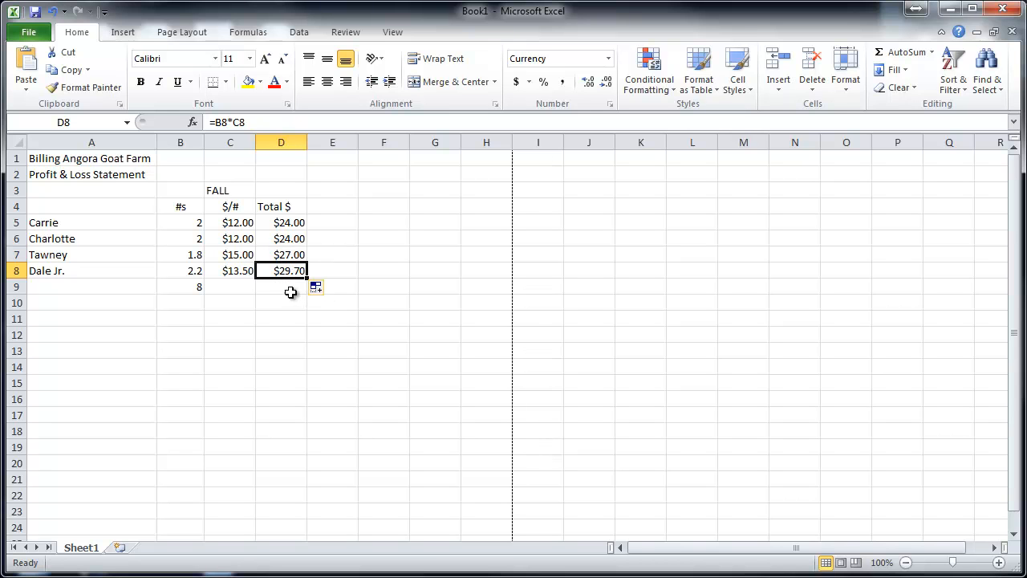
# - Add up the Total $ column in D9 with =SUM(D5:D8)
pyautogui.click(291, 290)
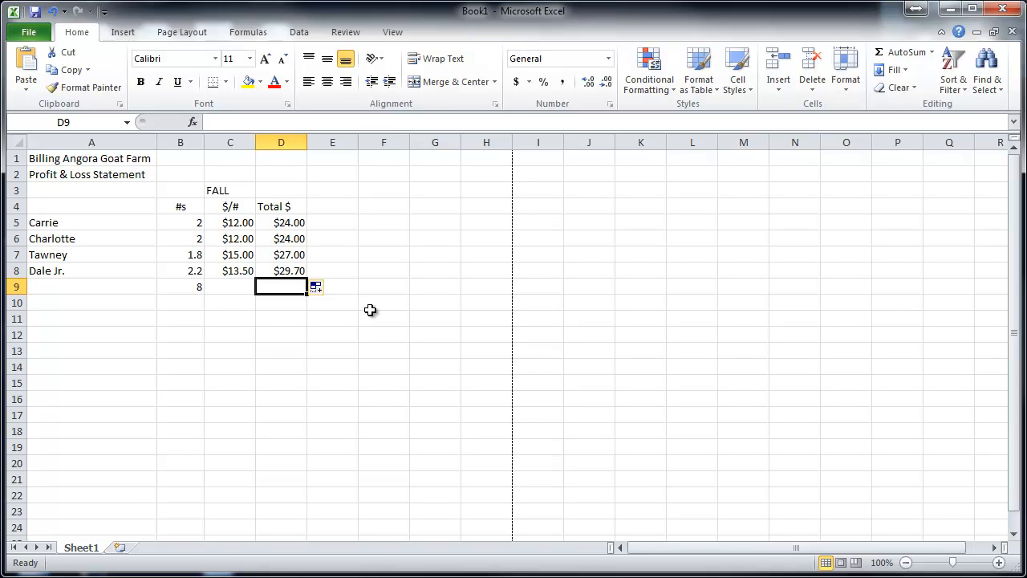
pyautogui.click(932, 52)
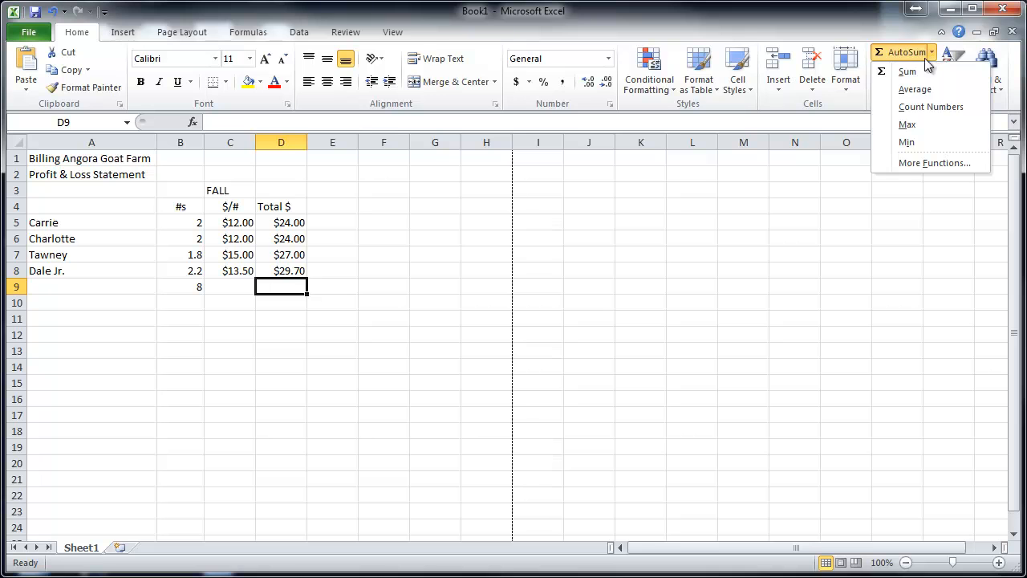
pyautogui.click(910, 77)
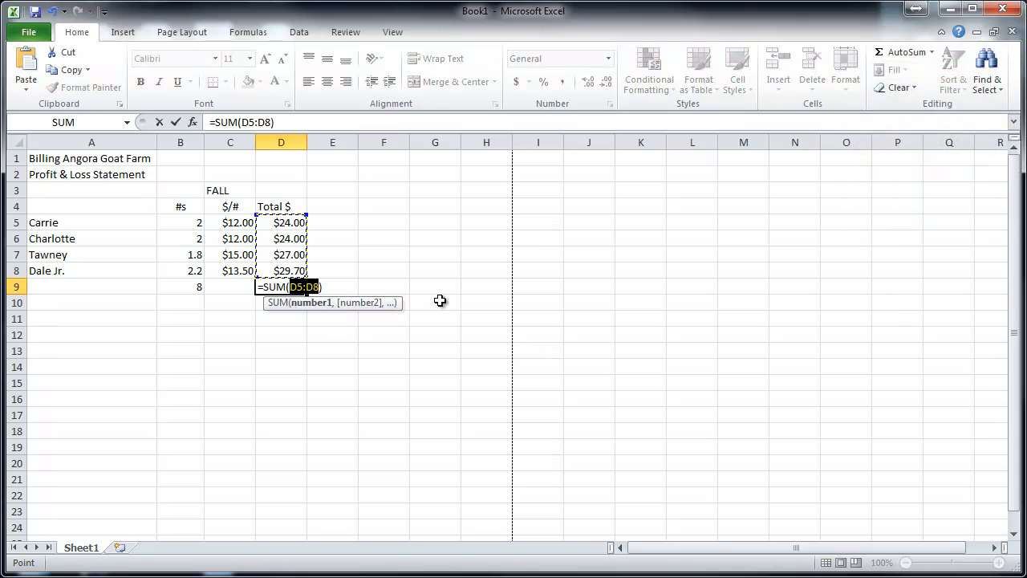
pyautogui.press('Return')
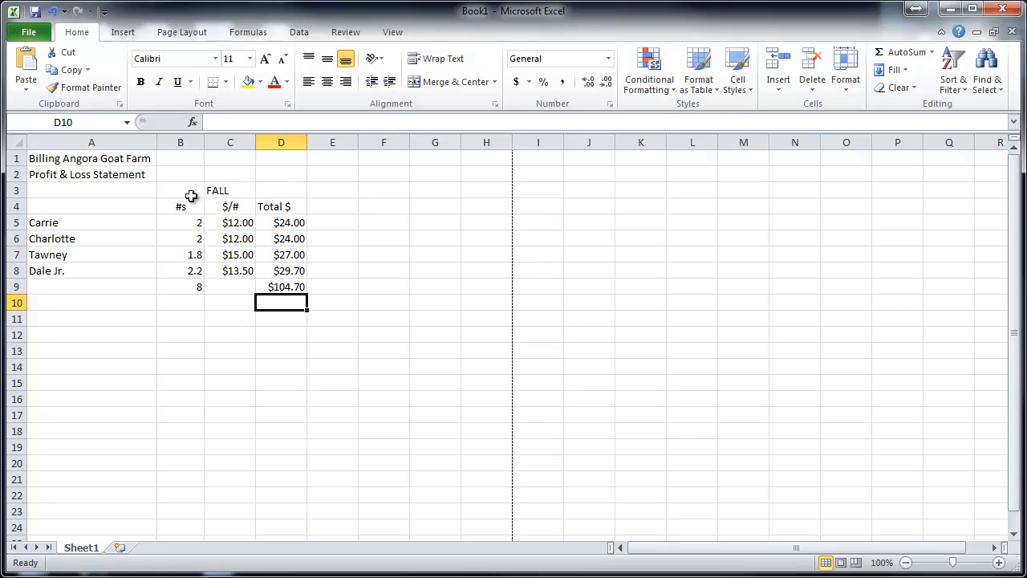
# - Merge and center the FALL heading across B3:D3
pyautogui.moveTo(191, 192); pyautogui.dragTo(270, 190)
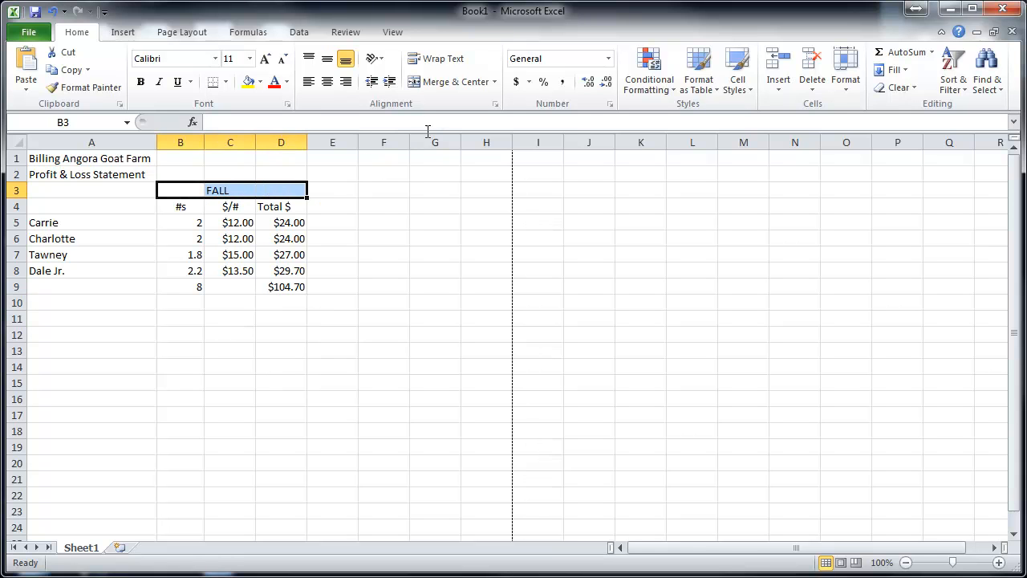
pyautogui.click(441, 81)
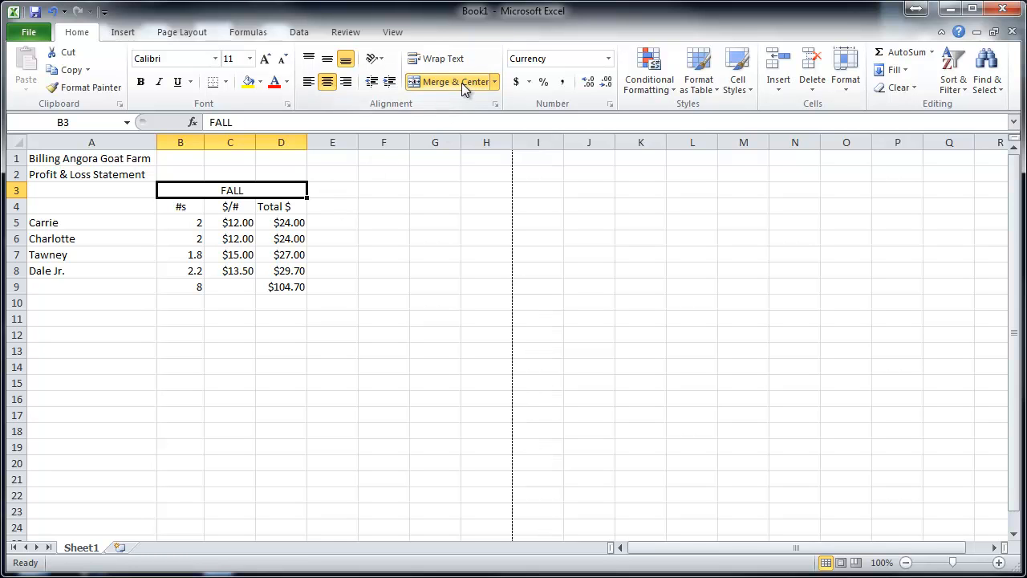
# - Unmerge the FALL heading, and merge and center it across B3:E3 instead
pyautogui.click(345, 190)
pyautogui.moveTo(345, 190); pyautogui.dragTo(281, 190)
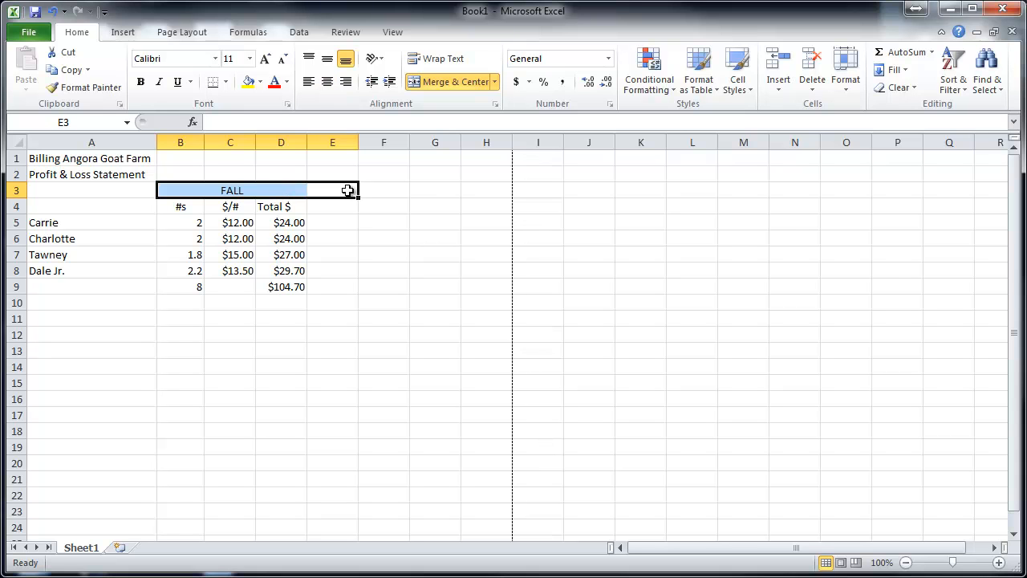
pyautogui.click(462, 81)
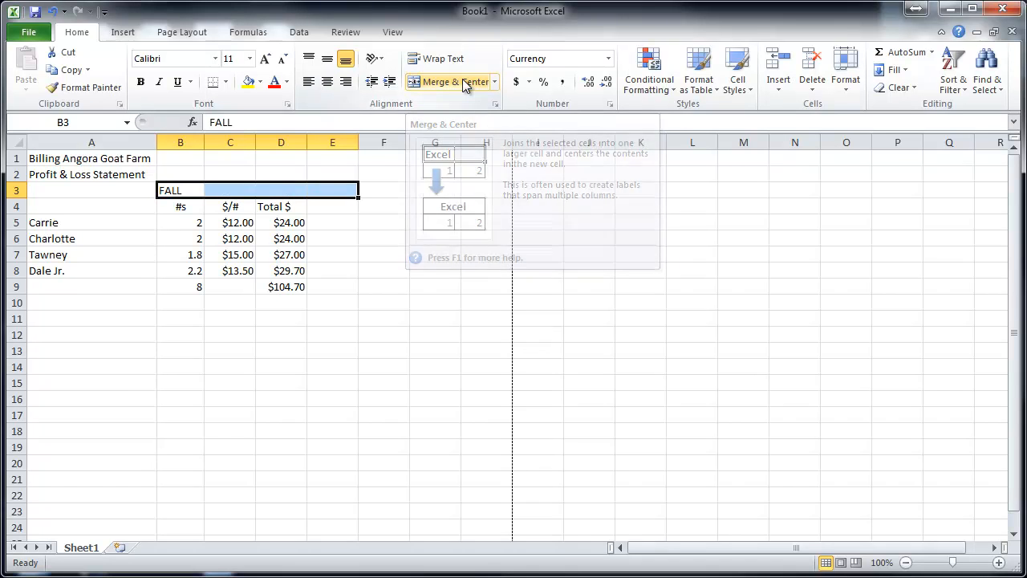
pyautogui.click(341, 222)
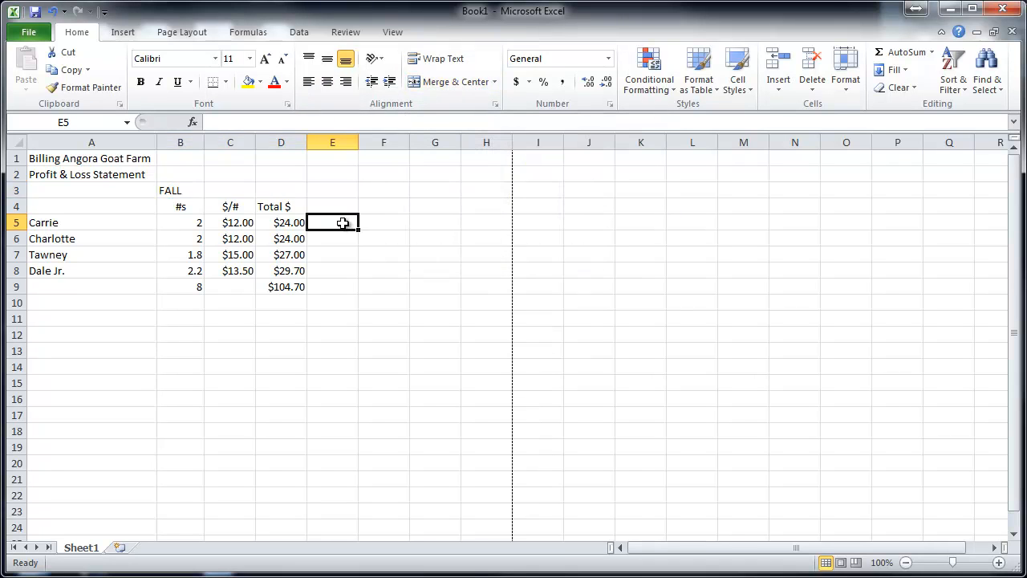
pyautogui.click(195, 195)
pyautogui.moveTo(337, 191); pyautogui.dragTo(188, 190)
pyautogui.click(451, 81)
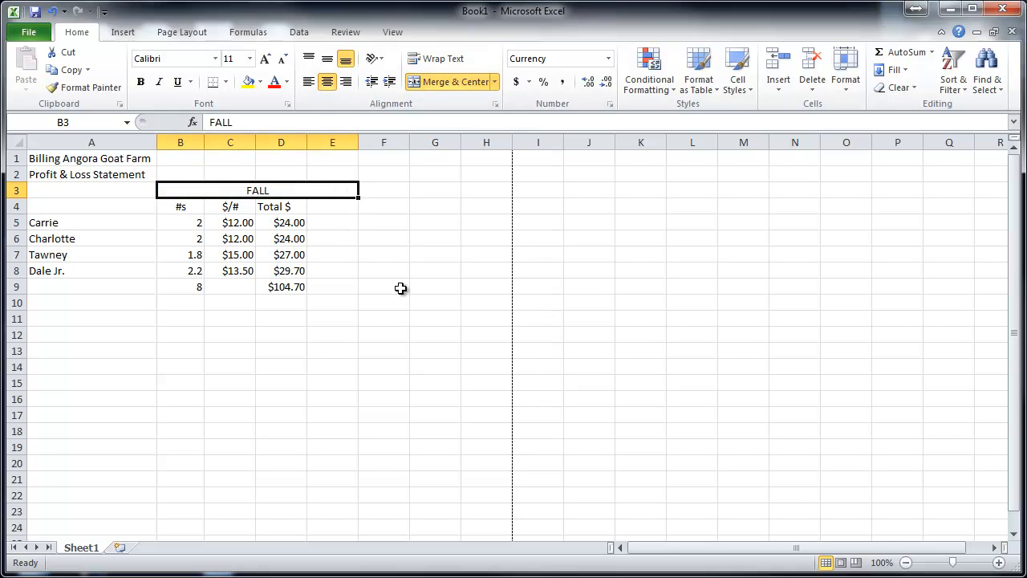
# - Unmerge the FALL heading from B3:E3, and merge and center it across only B3:D3
pyautogui.click(447, 83)
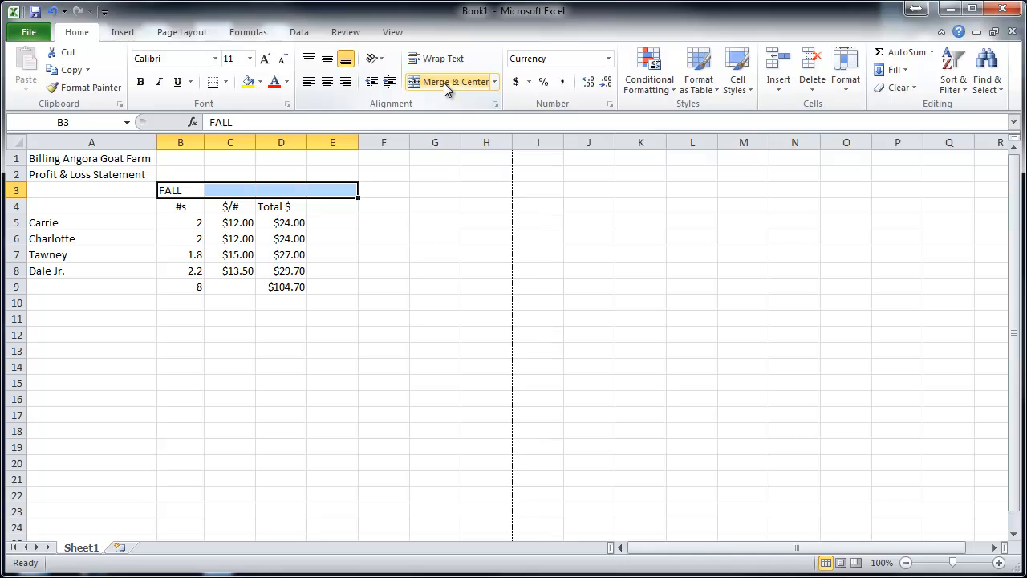
pyautogui.click(444, 82)
pyautogui.click(444, 83)
pyautogui.click(444, 82)
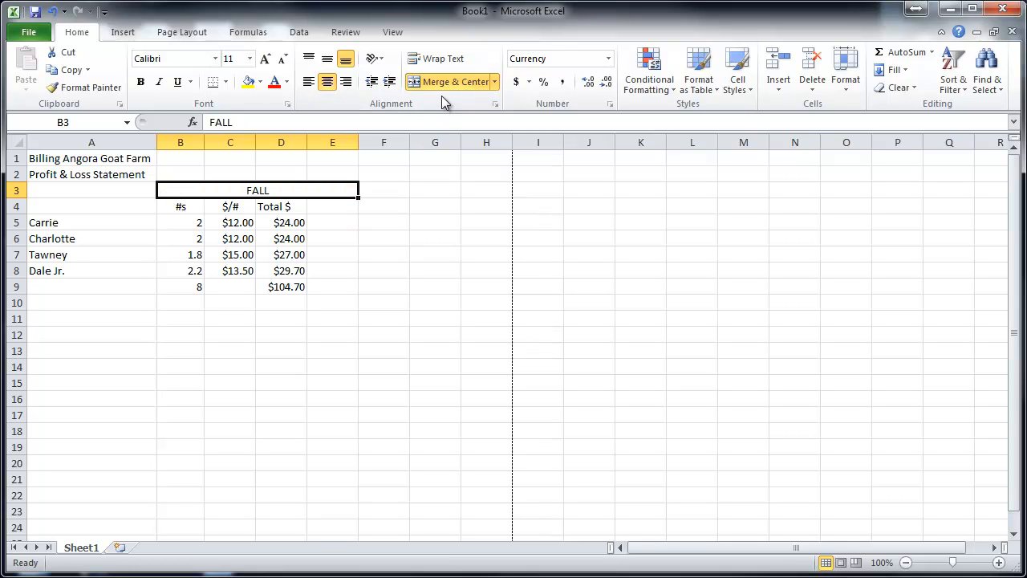
pyautogui.click(444, 83)
pyautogui.moveTo(281, 191); pyautogui.dragTo(188, 193)
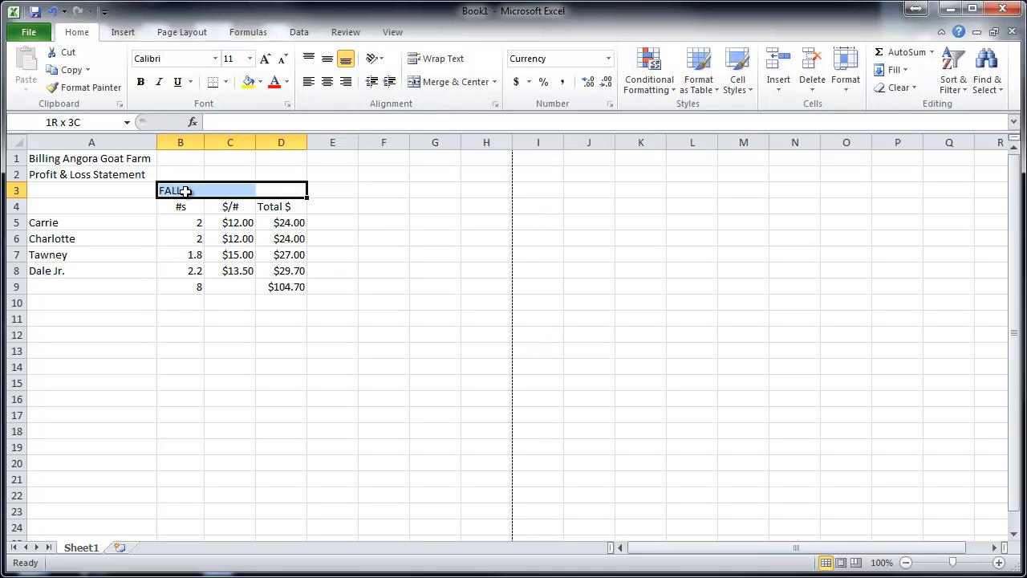
pyautogui.click(454, 82)
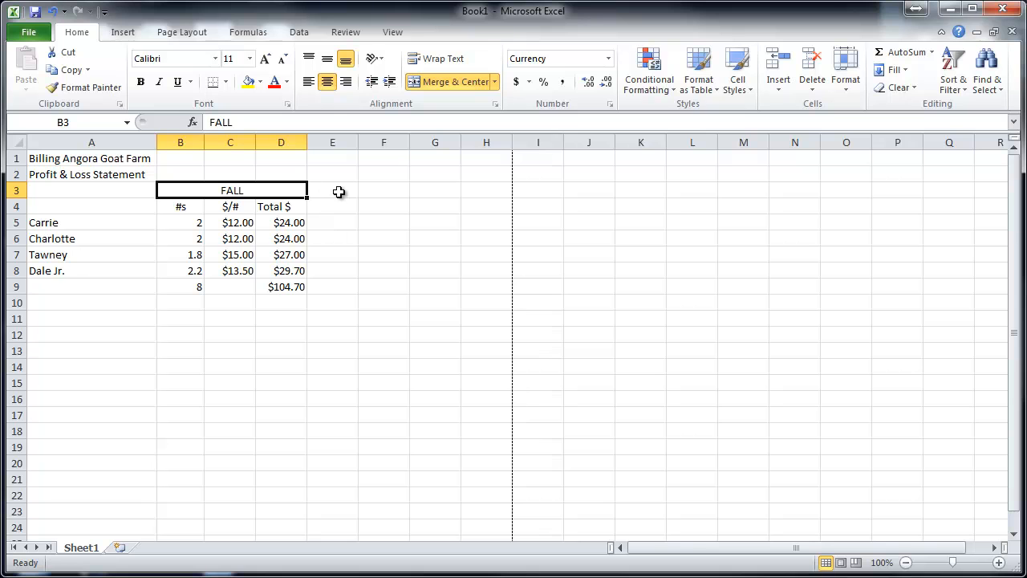
# - Enter the heading SPRING in capitals in E3, beside the FALL heading
pyautogui.click(338, 192)
pyautogui.write('Spring')
pyautogui.press('BackSpace')
pyautogui.press('BackSpace')
pyautogui.press('BackSpace')
pyautogui.press('BackSpace')
pyautogui.press('BackSpace')
pyautogui.write('PRING')
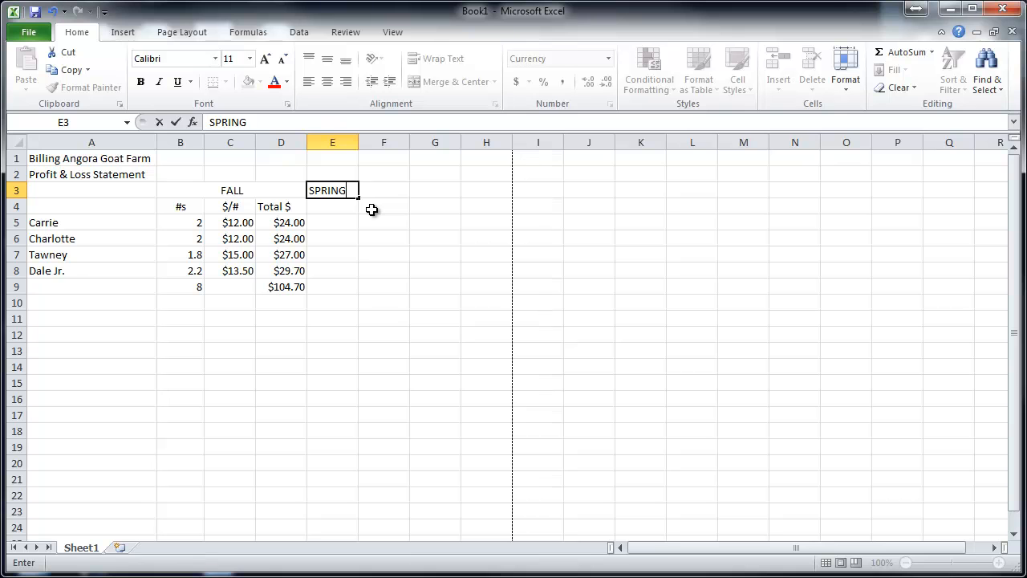
pyautogui.press('Return')
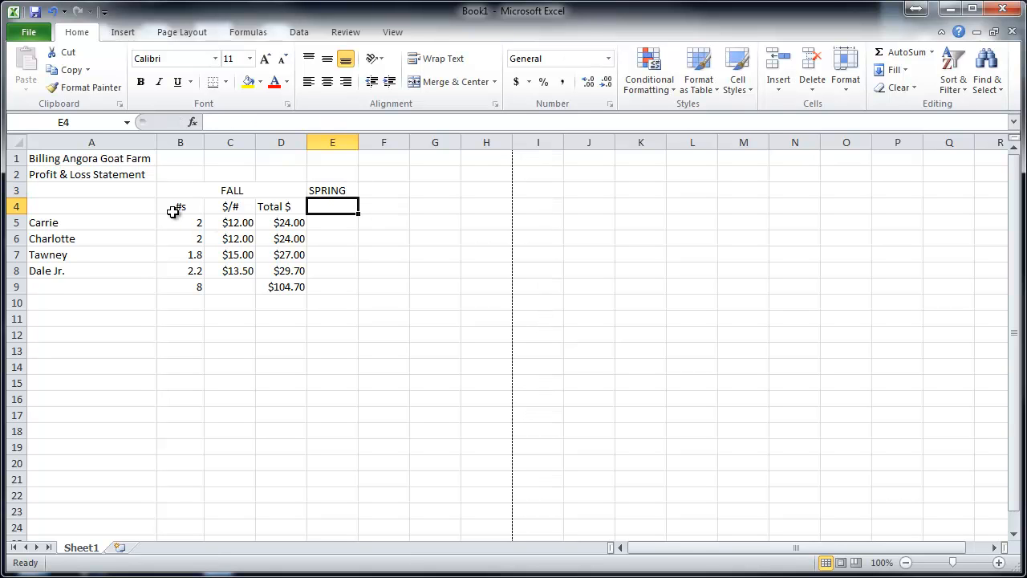
# - Copy the FALL block B4:D9 to E4 under SPRING, check the formula in G9, and clear the copy selection
pyautogui.moveTo(178, 208); pyautogui.dragTo(285, 282)
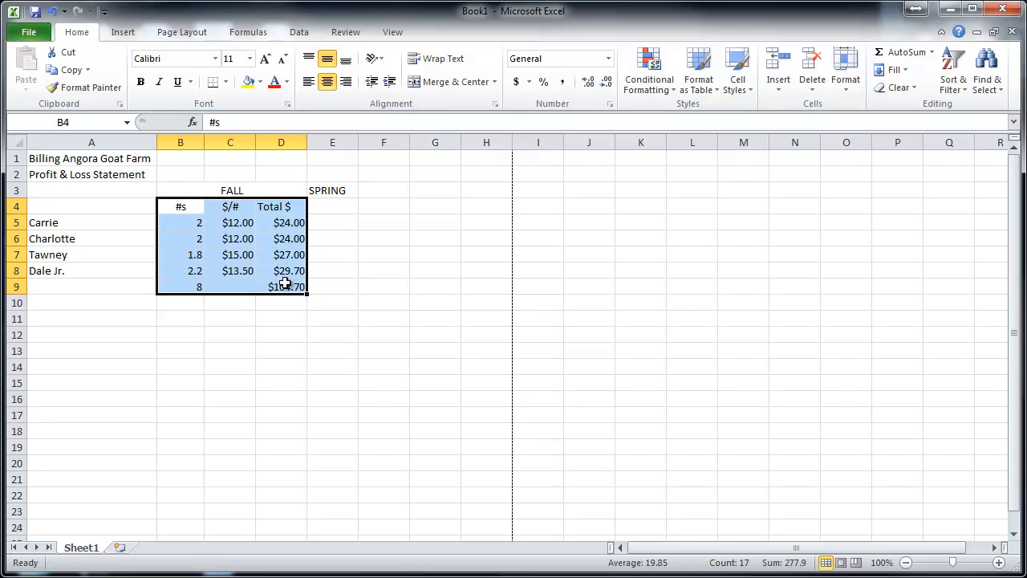
pyautogui.rightClick(246, 276)
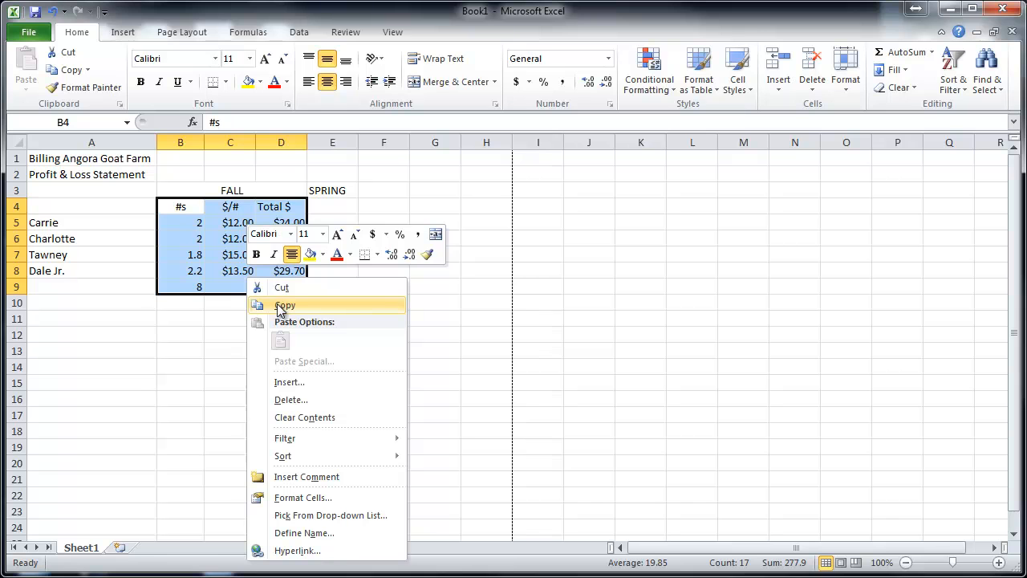
pyautogui.click(283, 305)
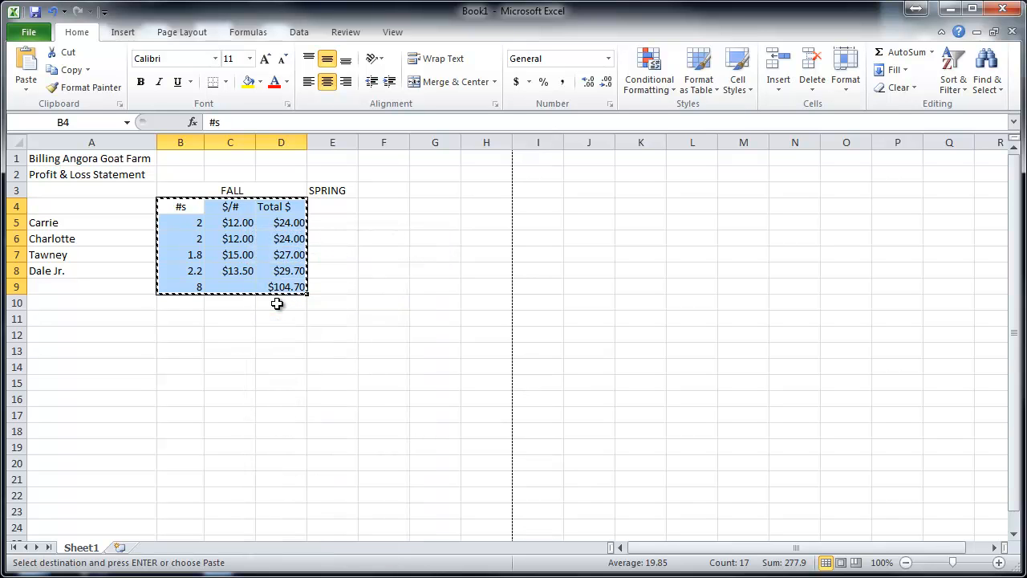
pyautogui.click(345, 206)
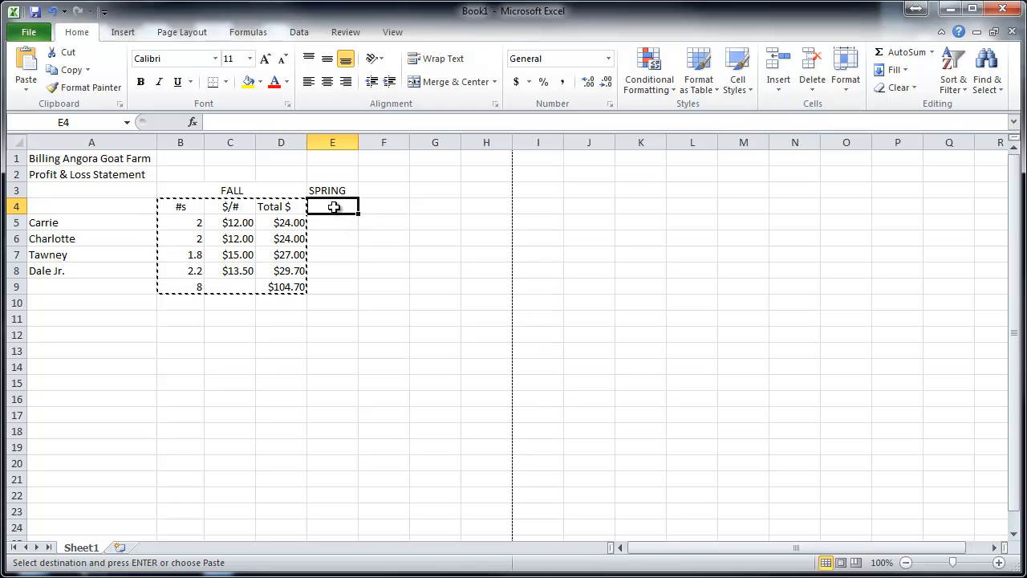
pyautogui.rightClick(348, 212)
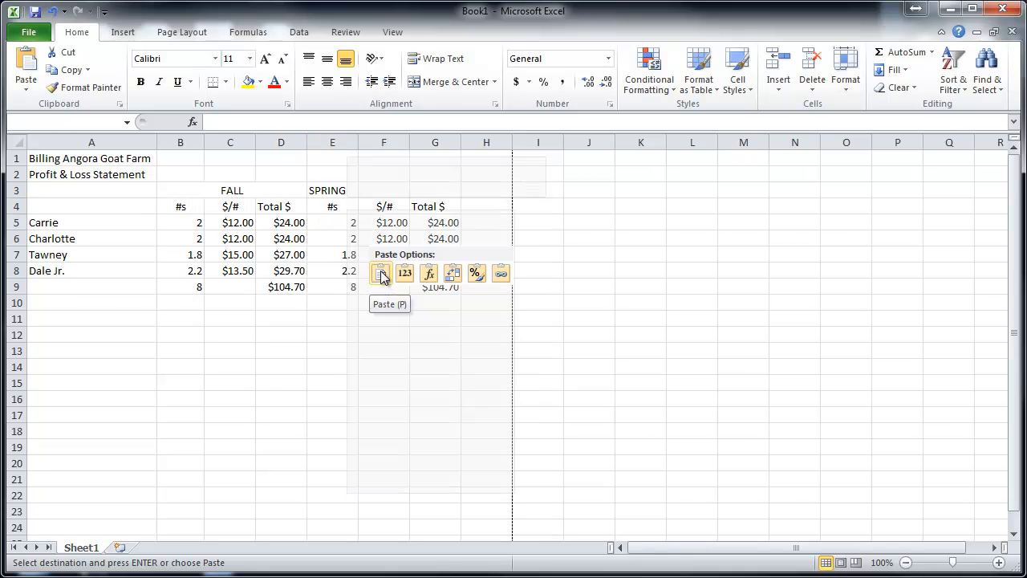
pyautogui.click(381, 275)
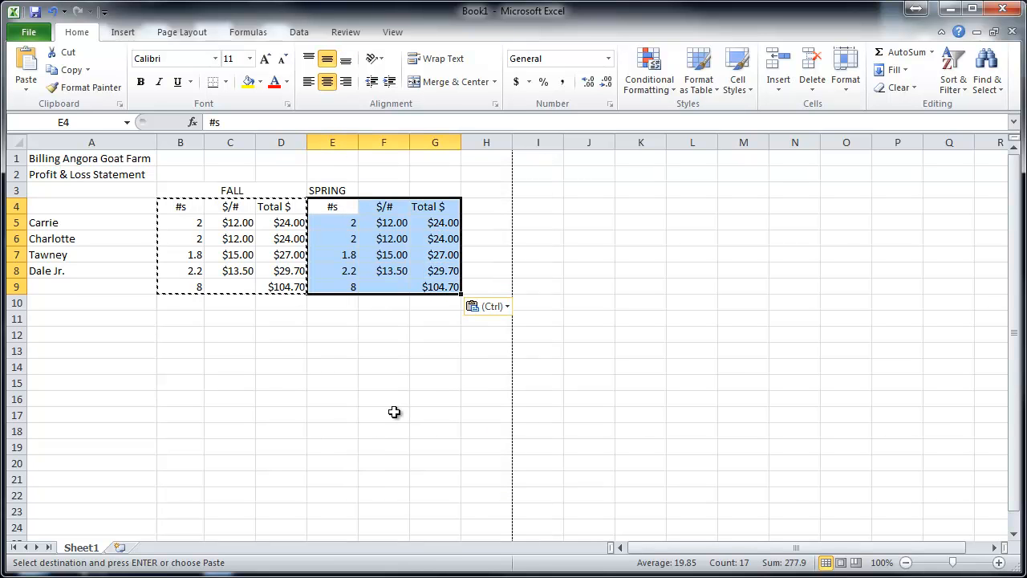
pyautogui.click(432, 290)
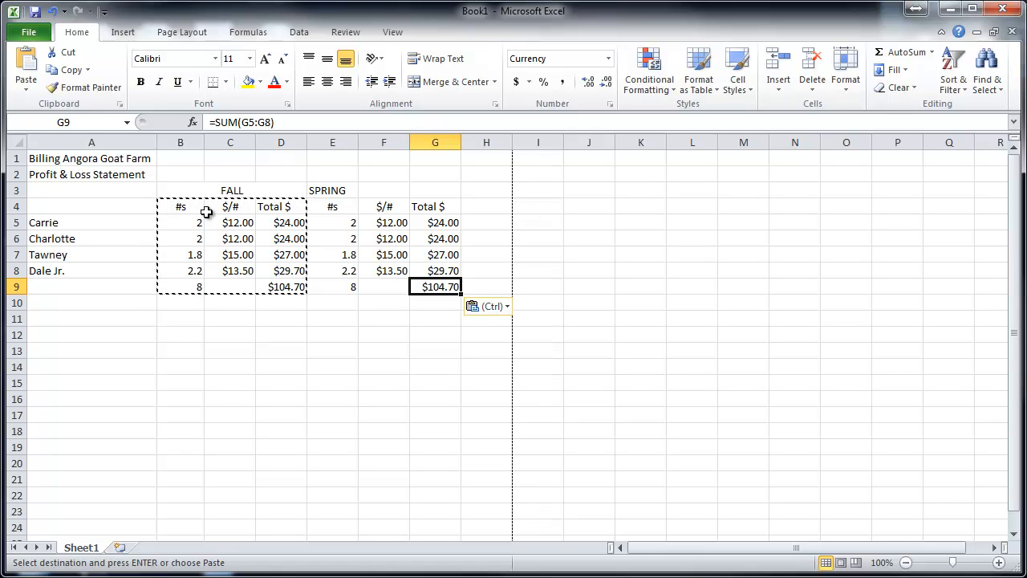
pyautogui.press('Escape')
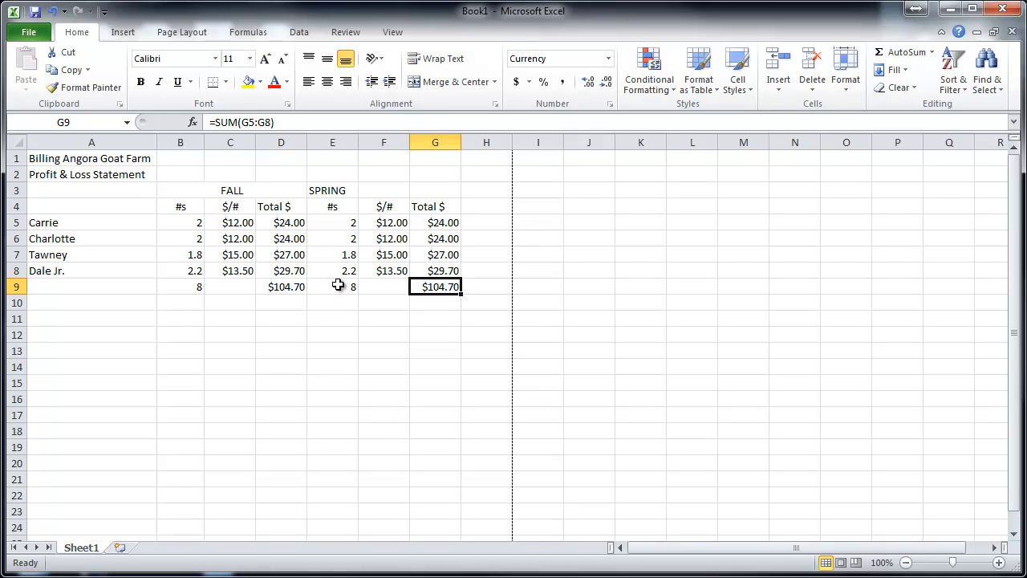
# - Update the SPRING #s values in E5:E8 to 2.1, 2.1, 1.9 and 1.9
pyautogui.click(334, 226)
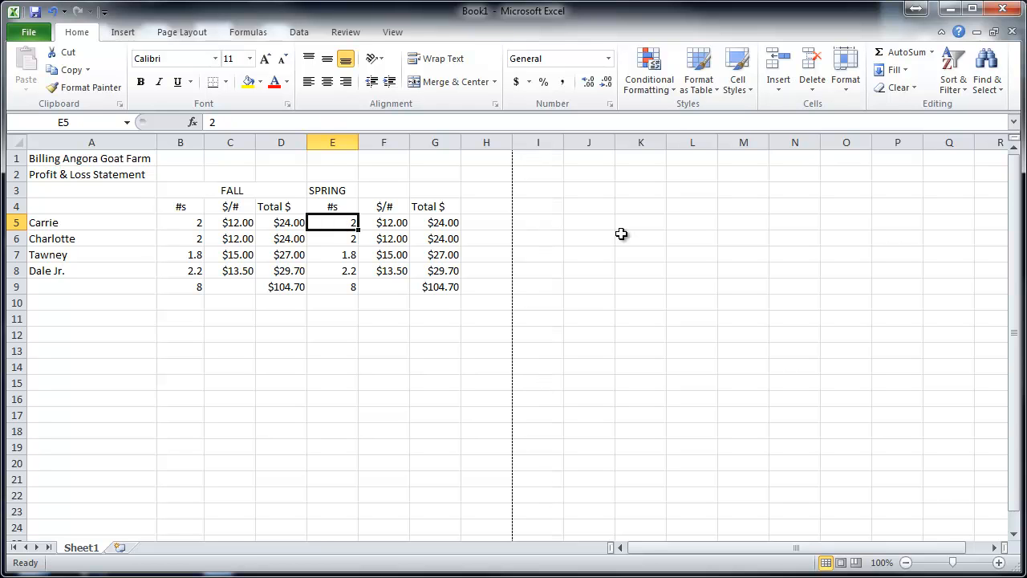
pyautogui.write('2.1')
pyautogui.press('Return')
pyautogui.write('2.1')
pyautogui.press('Return')
pyautogui.write('1.9')
pyautogui.press('Return')
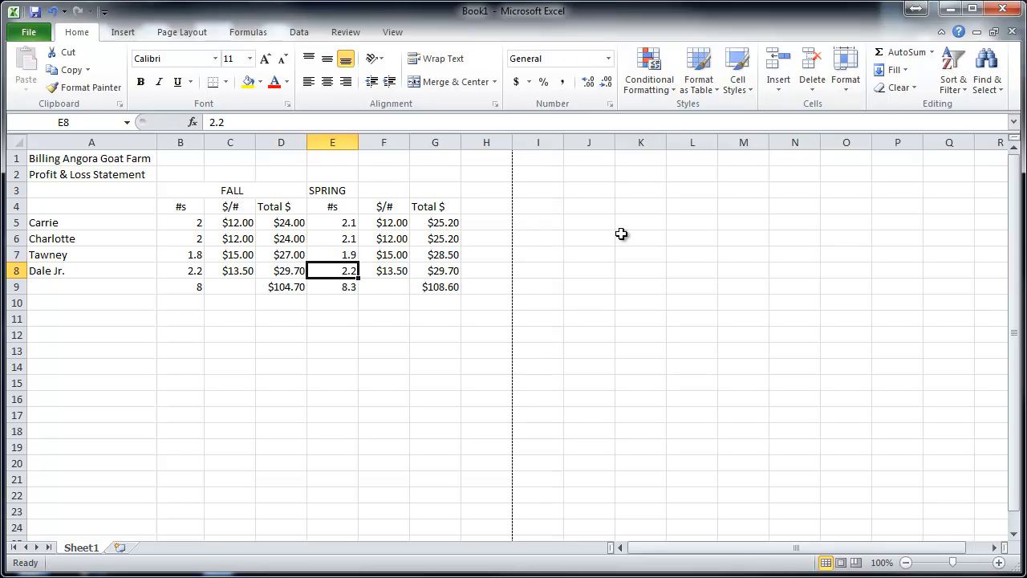
pyautogui.write('1.9')
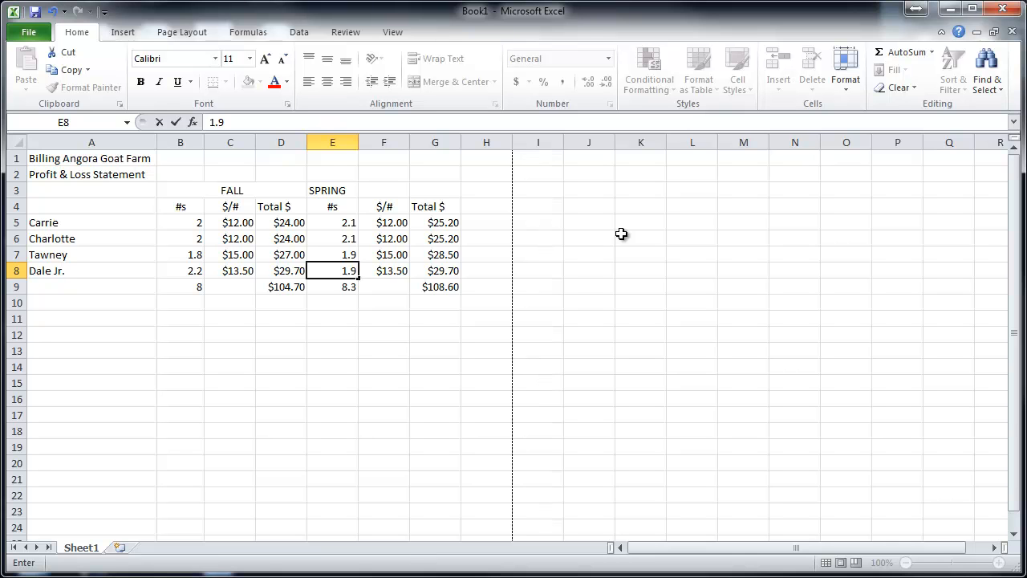
pyautogui.press('Return')
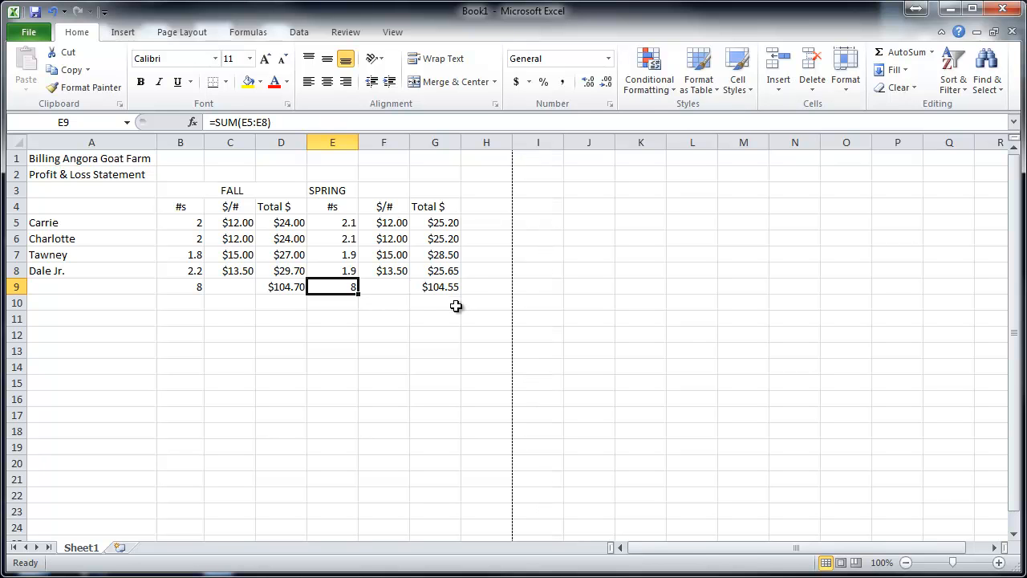
# - Set the SPRING price per pound to 9.5 for Carrie and Charlotte in F5 and F6
pyautogui.click(399, 223)
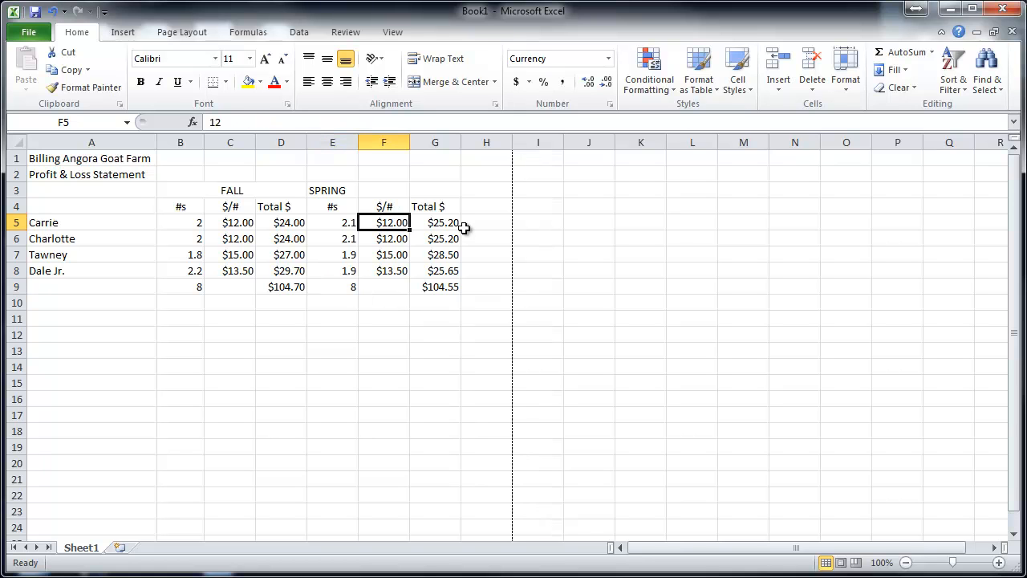
pyautogui.write('9.5')
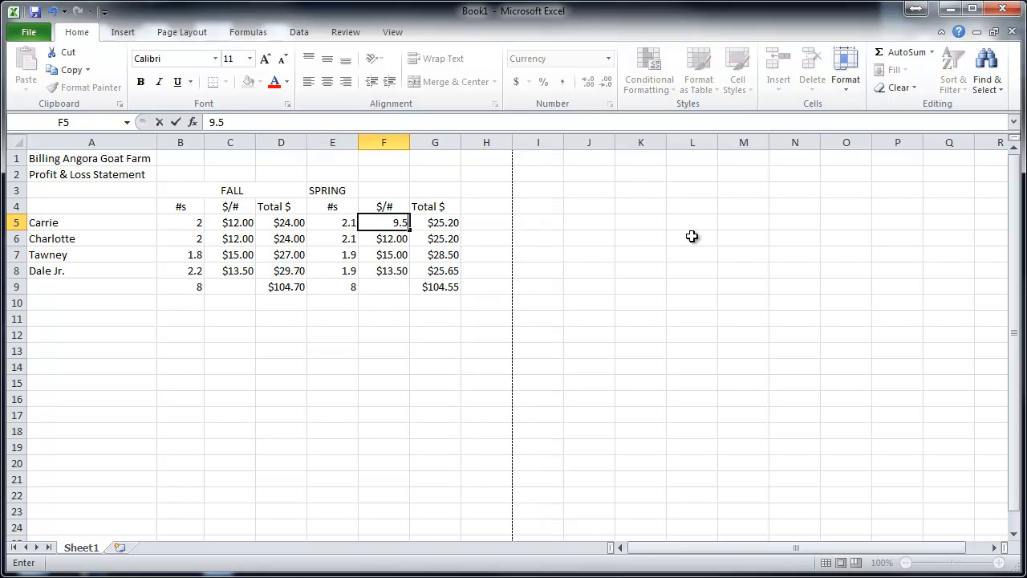
pyautogui.press('Return')
pyautogui.write('9.5')
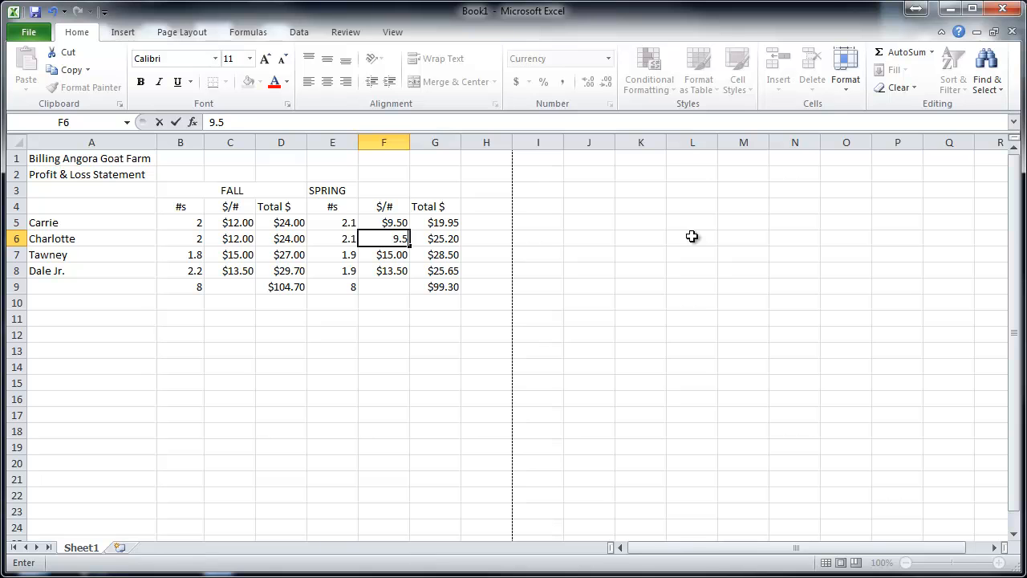
pyautogui.press('Return')
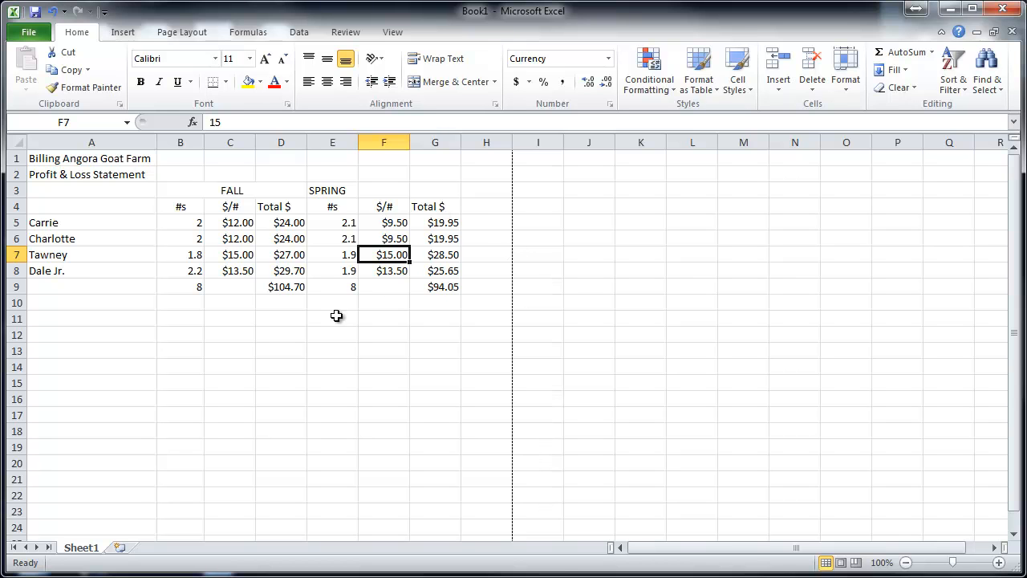
# - Merge and center the SPRING heading across E3:G3, and enter the heading Year Totals in H3
pyautogui.moveTo(431, 193); pyautogui.dragTo(335, 194)
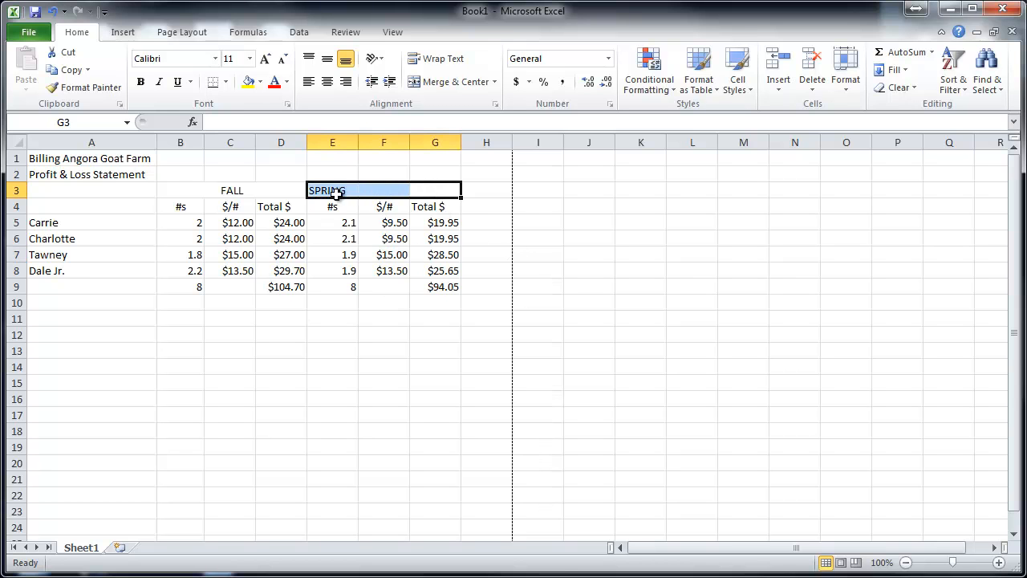
pyautogui.click(459, 81)
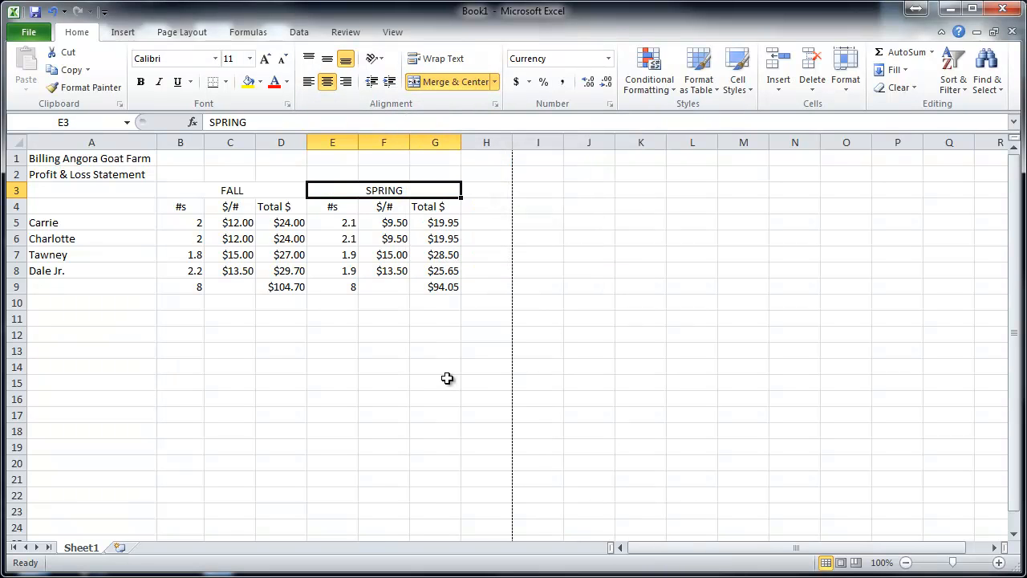
pyautogui.click(488, 194)
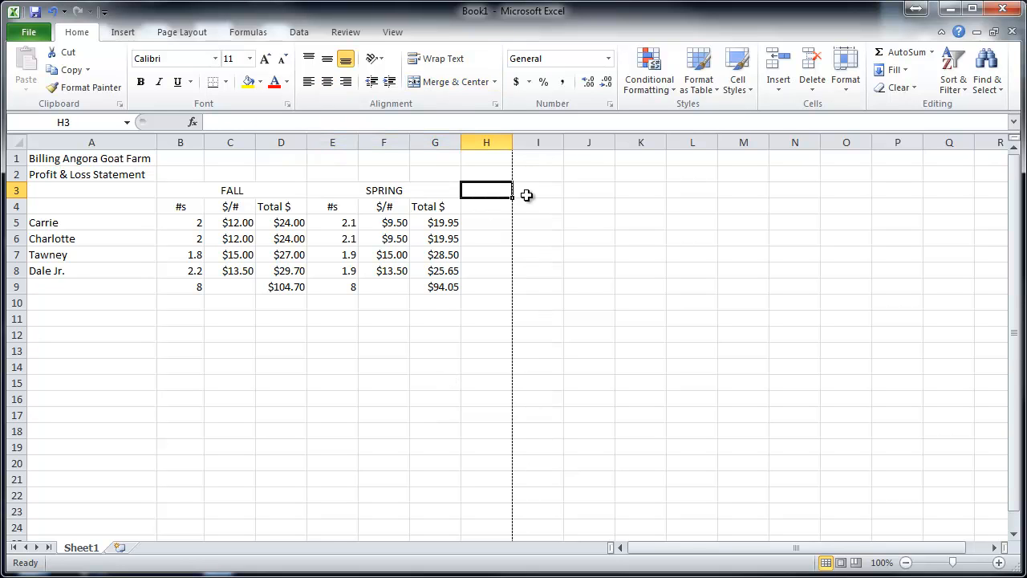
pyautogui.write('Ye')
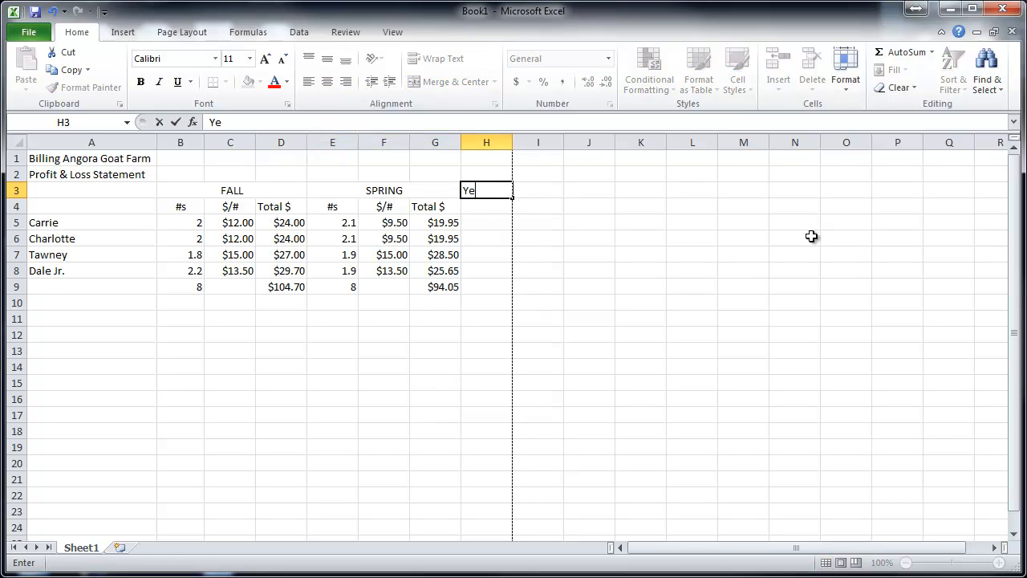
pyautogui.write('ar Totals')
pyautogui.press('Return')
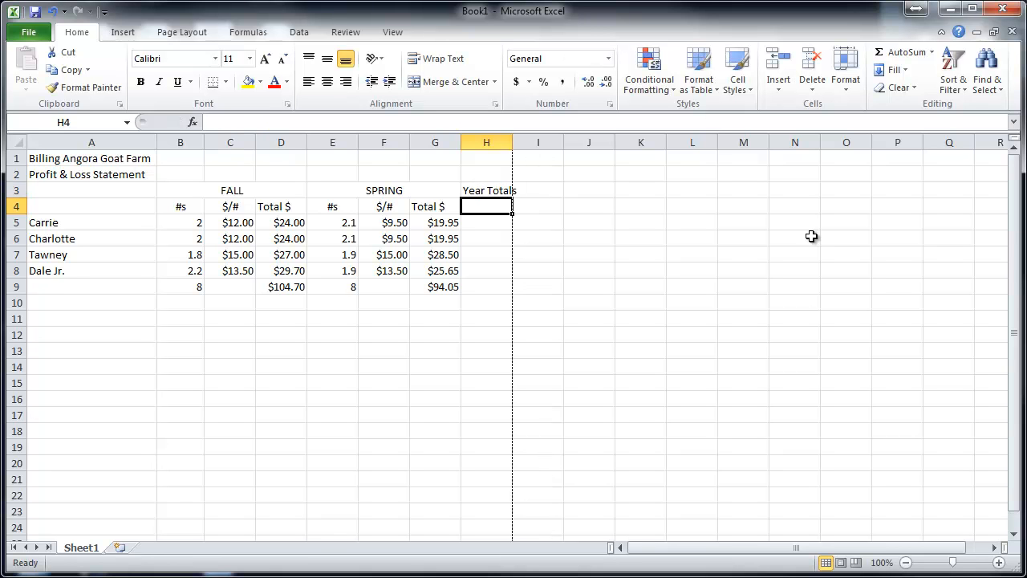
# - Enter the column headings #s in H4 and Total $ in I4 under Year Totals
pyautogui.write('#s')
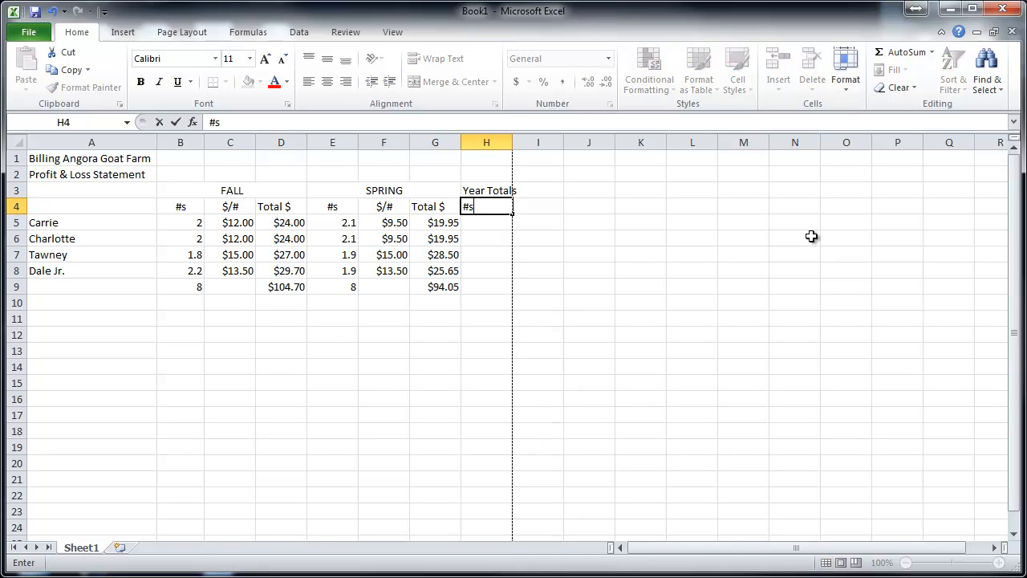
pyautogui.press('Tab')
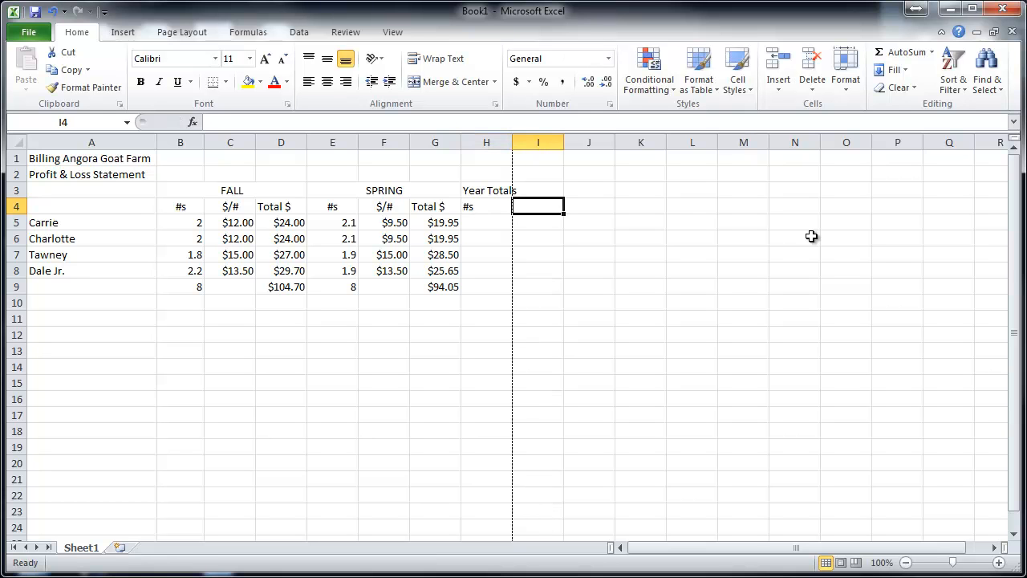
pyautogui.write('Total')
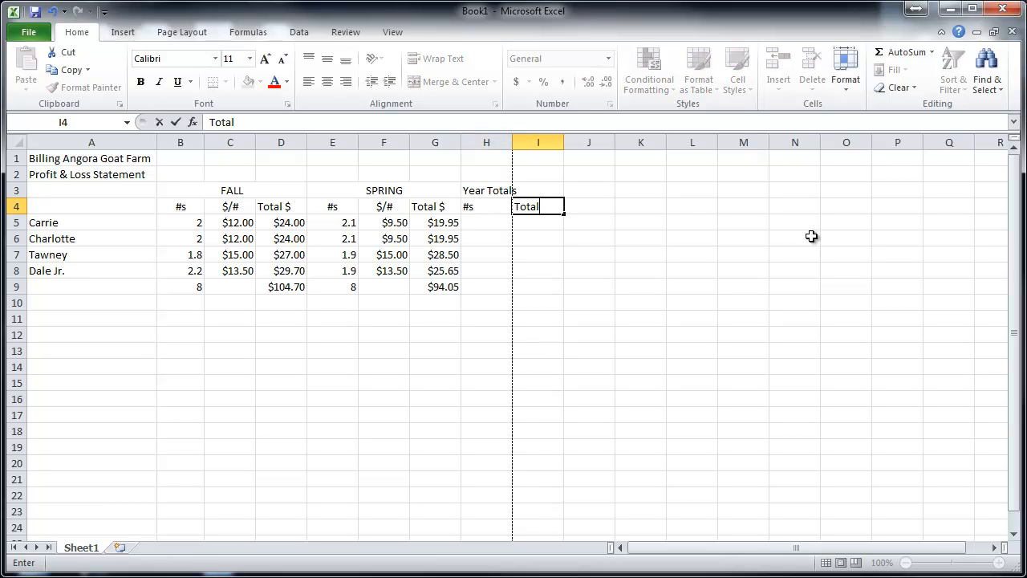
pyautogui.write(' $')
pyautogui.press('Return')
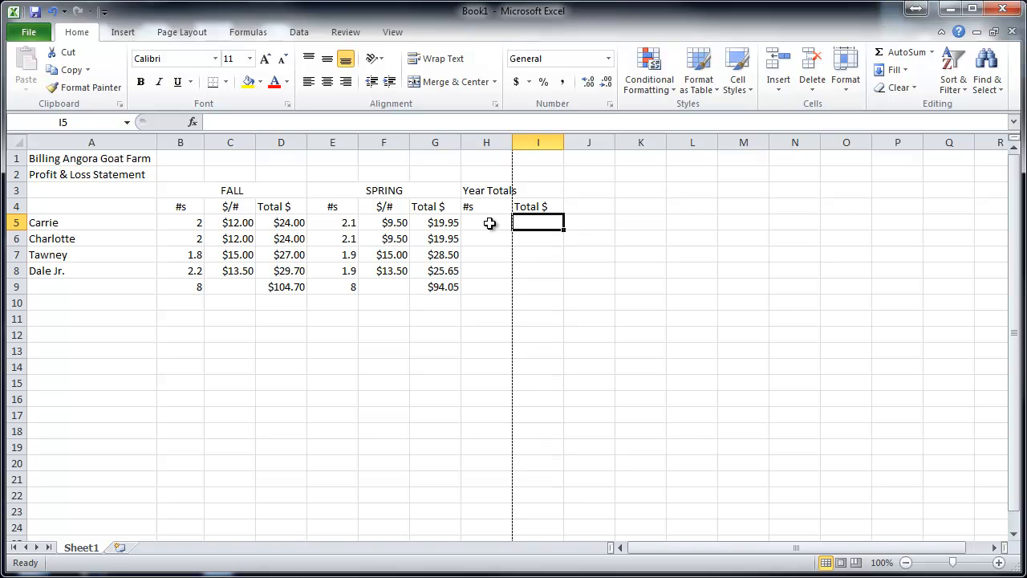
# - Enter the formula =B5+E5 in H5 to add Carrie's FALL and SPRING #s
pyautogui.click(489, 223)
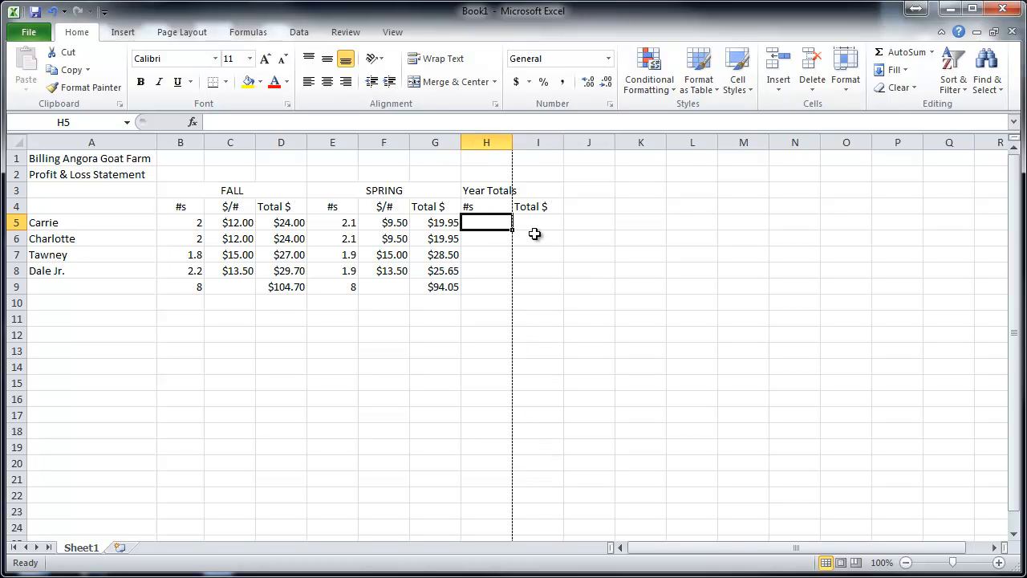
pyautogui.write('=')
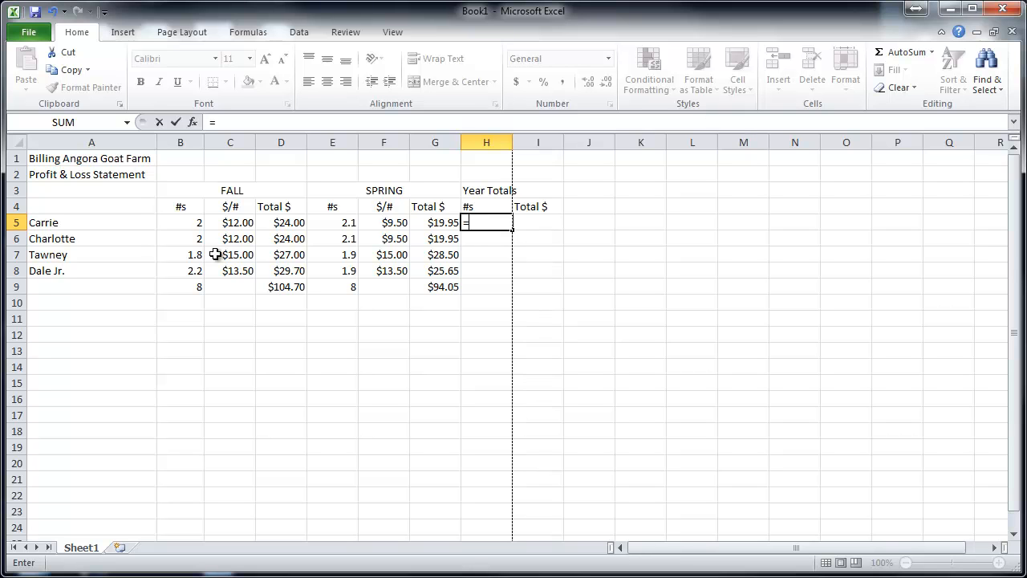
pyautogui.click(179, 224)
pyautogui.write('+')
pyautogui.click(344, 221)
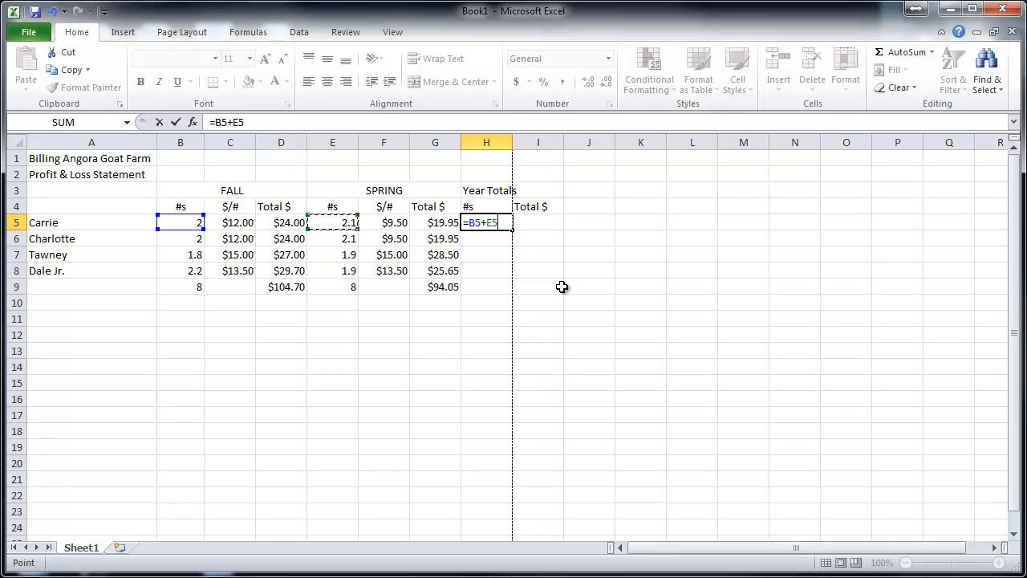
pyautogui.press('Return')
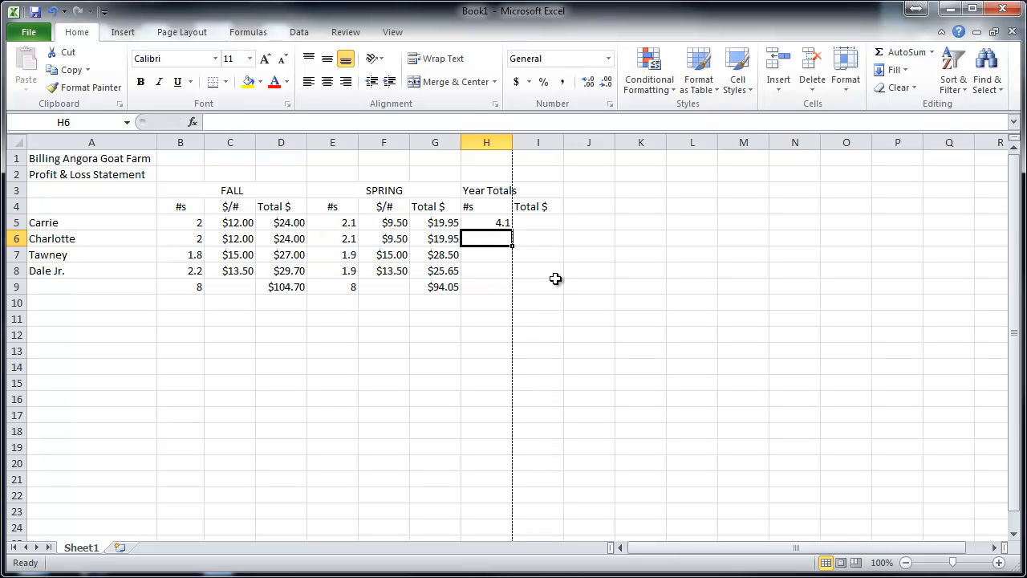
# - Enter the formula =B6+E6 in H6 to add Charlotte's FALL and SPRING #s
pyautogui.click(483, 225)
pyautogui.click(481, 244)
pyautogui.write('=')
pyautogui.click(193, 239)
pyautogui.write('+')
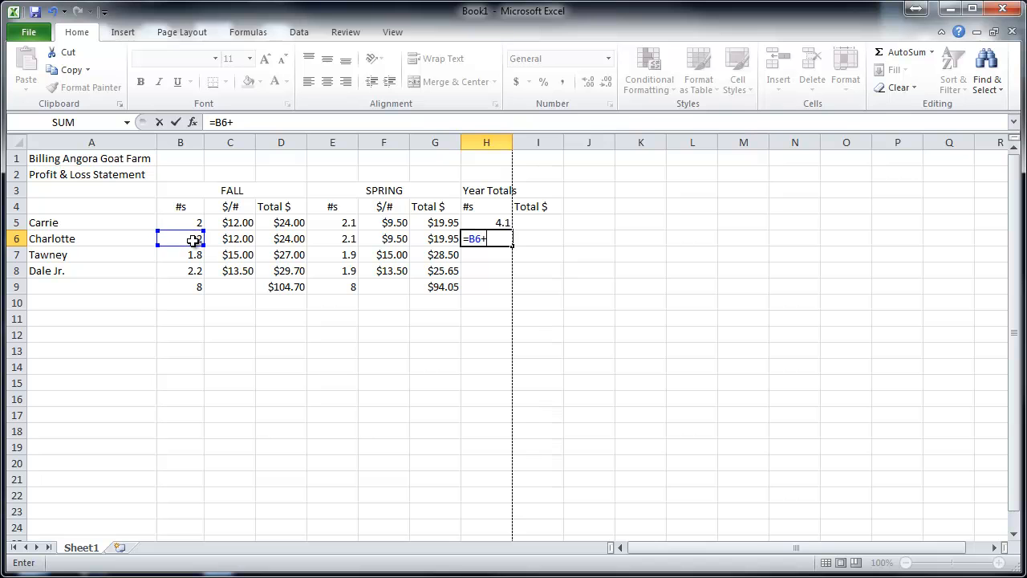
pyautogui.click(346, 238)
pyautogui.press('Return')
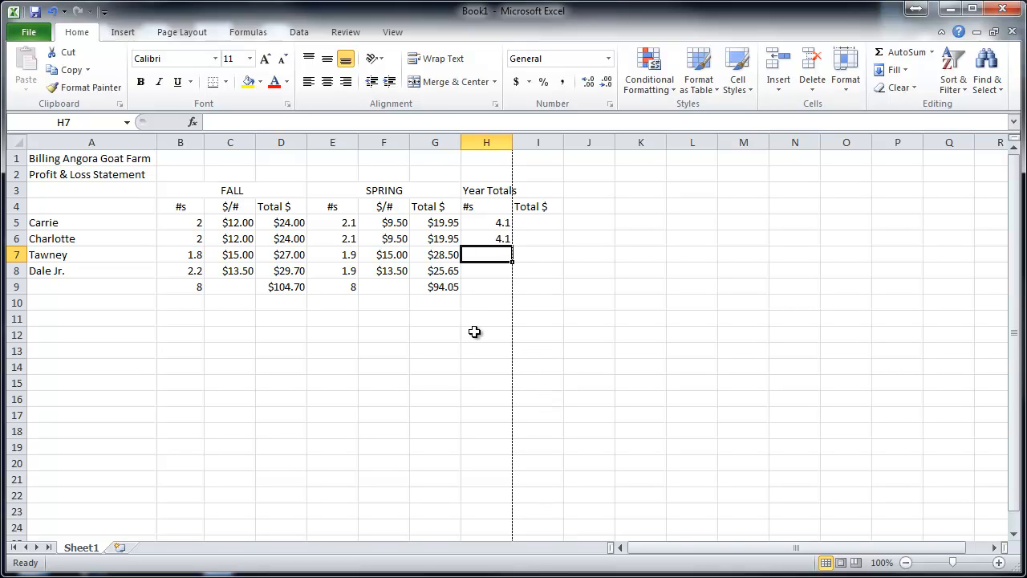
# - Fill the H6 formula down to H8 and check the formulas in H7 and H8, keeping =B8+E8 in H8
pyautogui.click(477, 238)
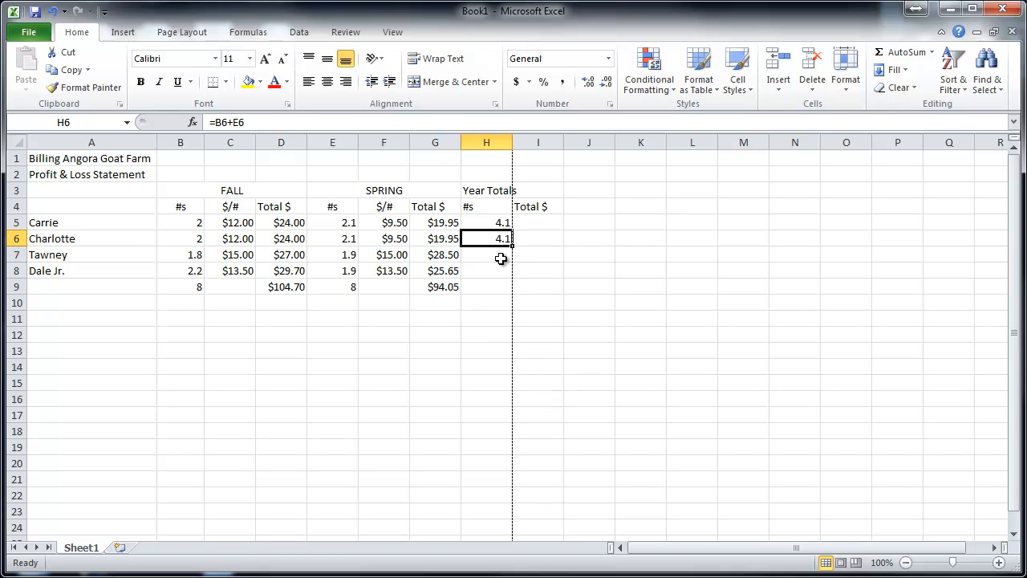
pyautogui.moveTo(514, 247); pyautogui.dragTo(512, 279)
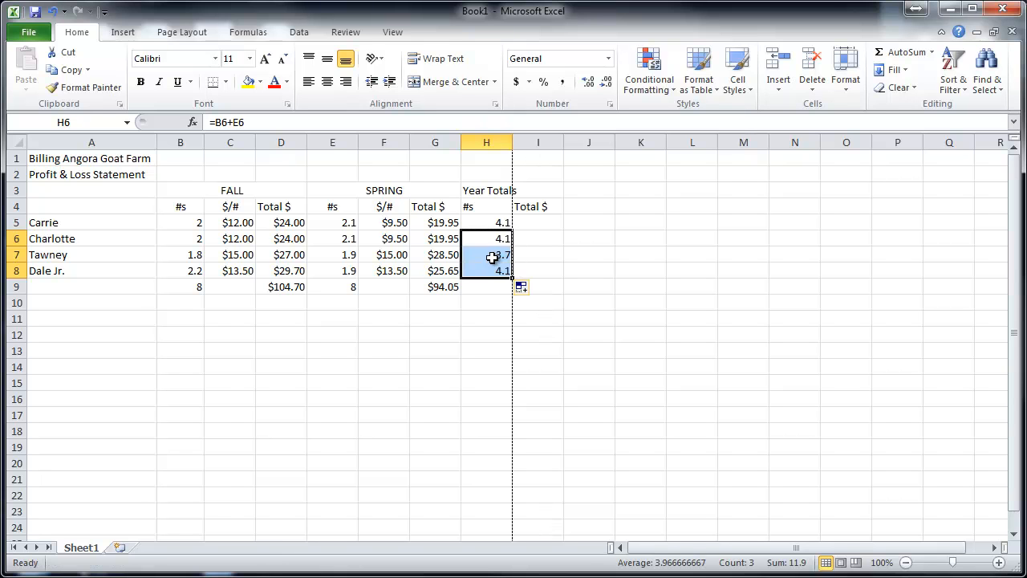
pyautogui.doubleClick(493, 257)
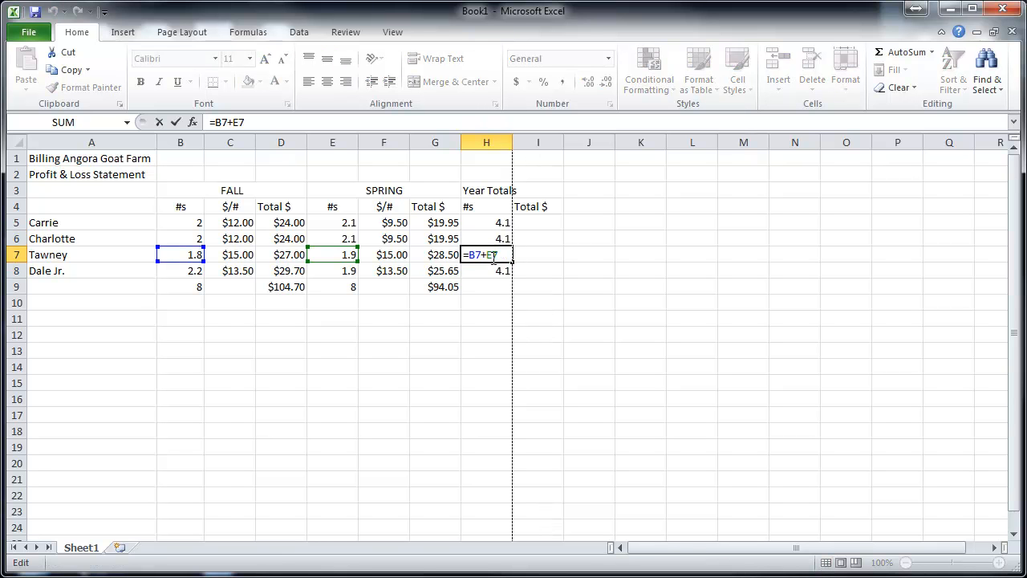
pyautogui.doubleClick(487, 275)
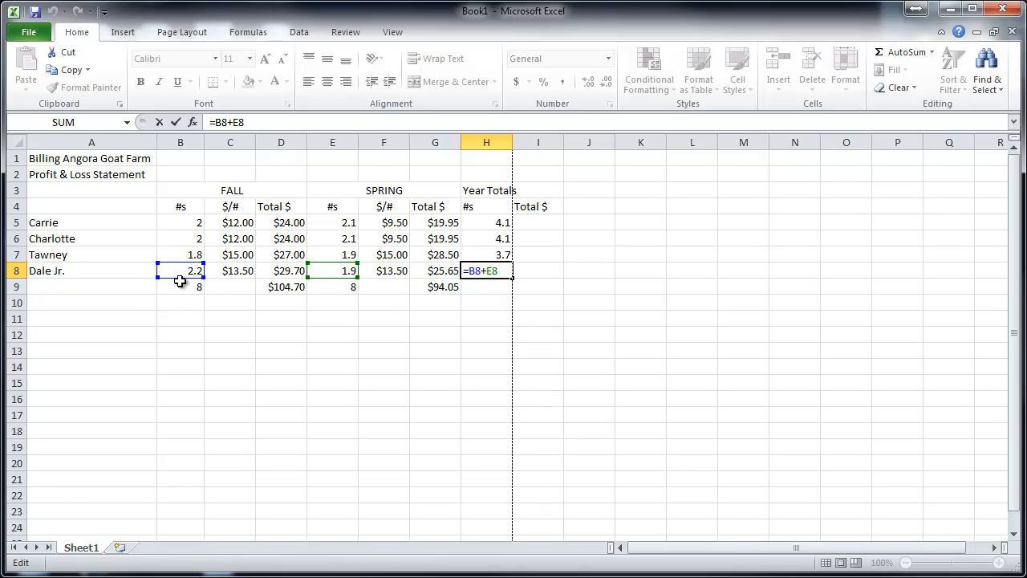
pyautogui.click(500, 286)
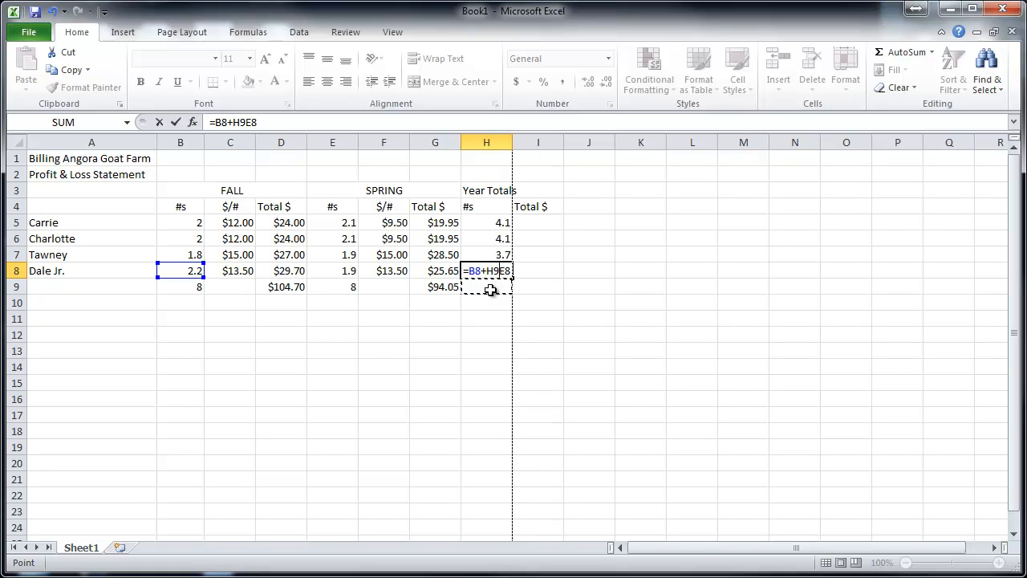
pyautogui.press('BackSpace')
pyautogui.press('BackSpace')
pyautogui.hotkey('ctrl', 'Return')
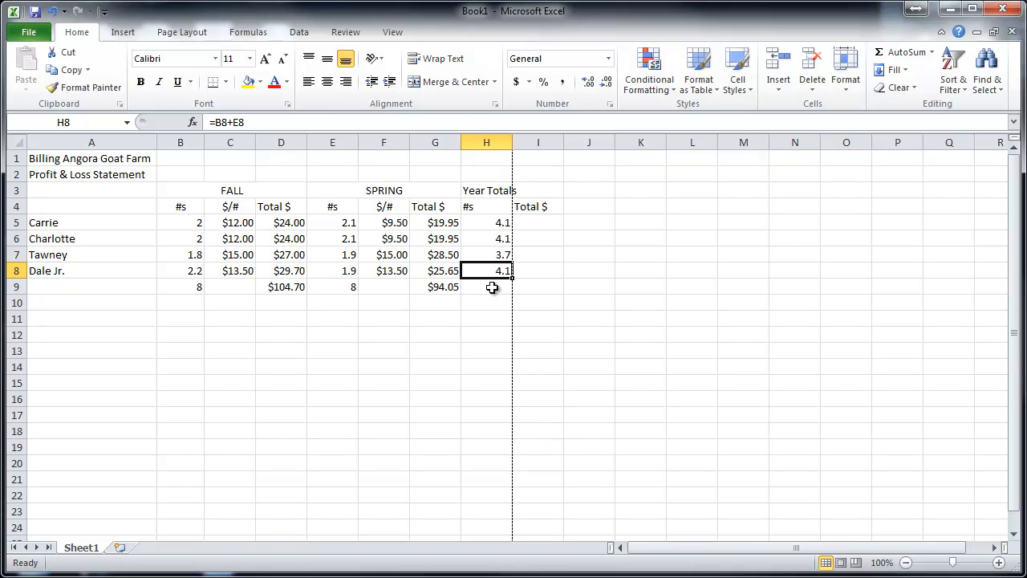
pyautogui.click(492, 288)
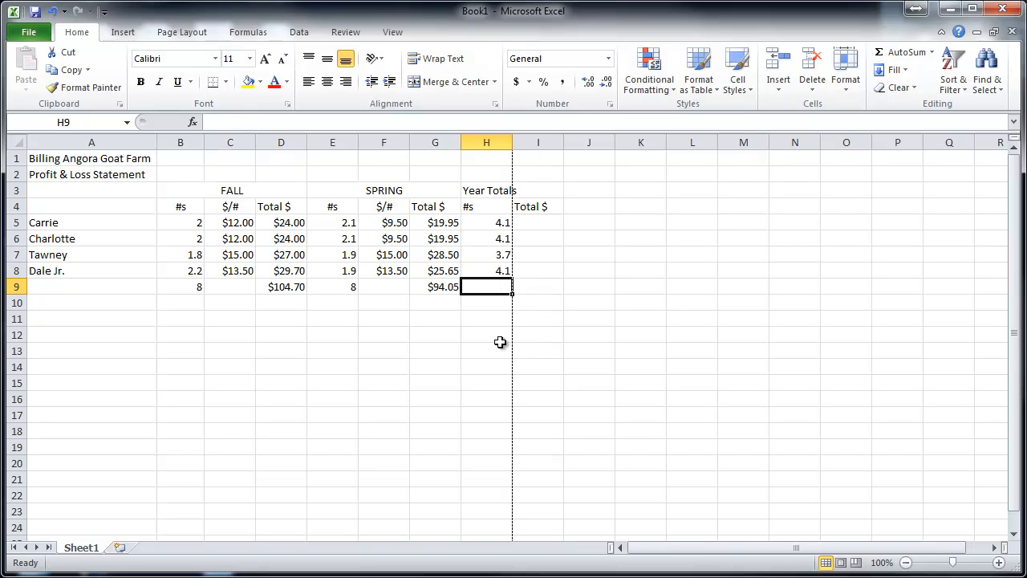
pyautogui.click(491, 271)
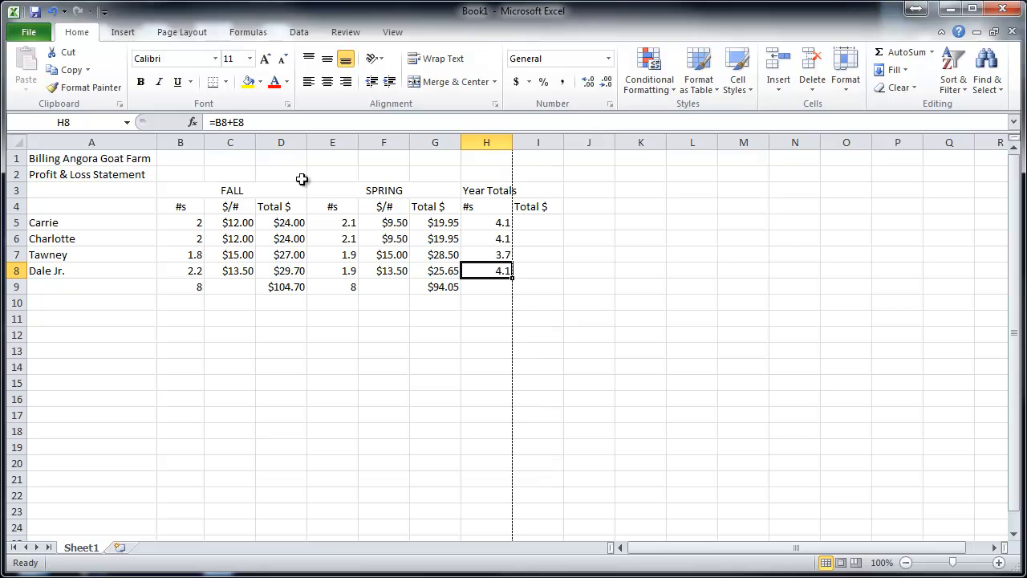
pyautogui.doubleClick(481, 270)
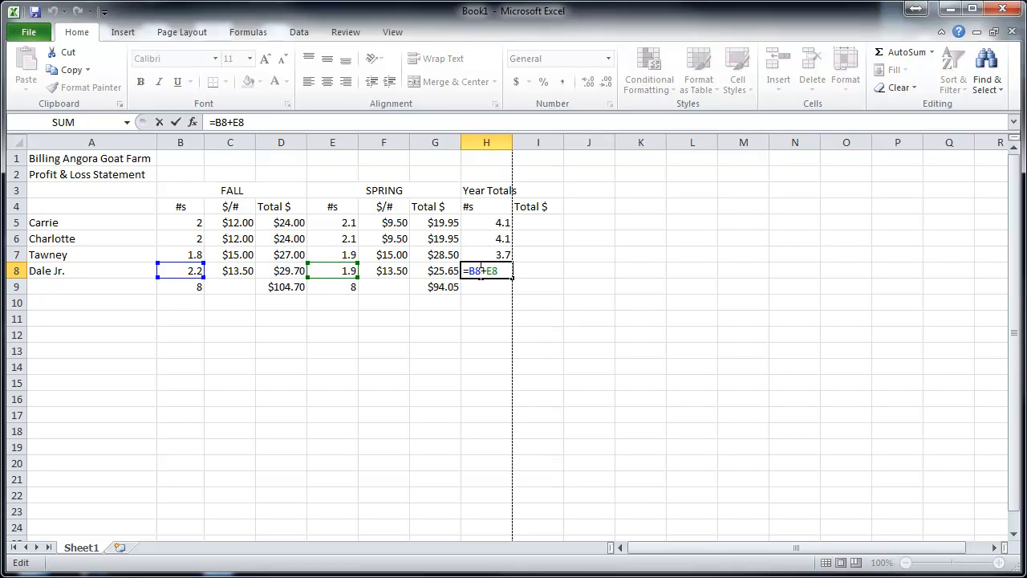
pyautogui.click(491, 309)
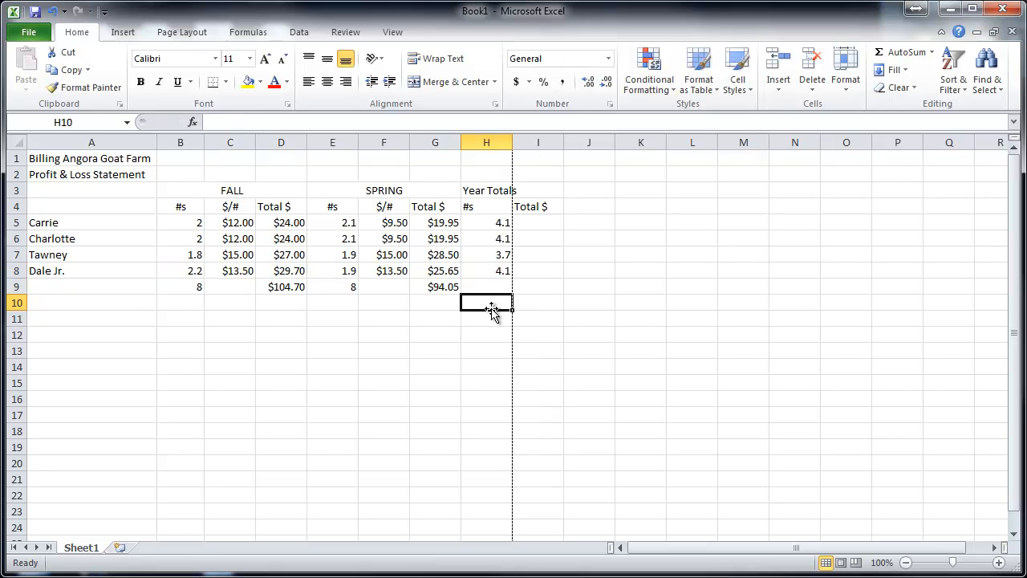
pyautogui.doubleClick(490, 270)
pyautogui.click(486, 287)
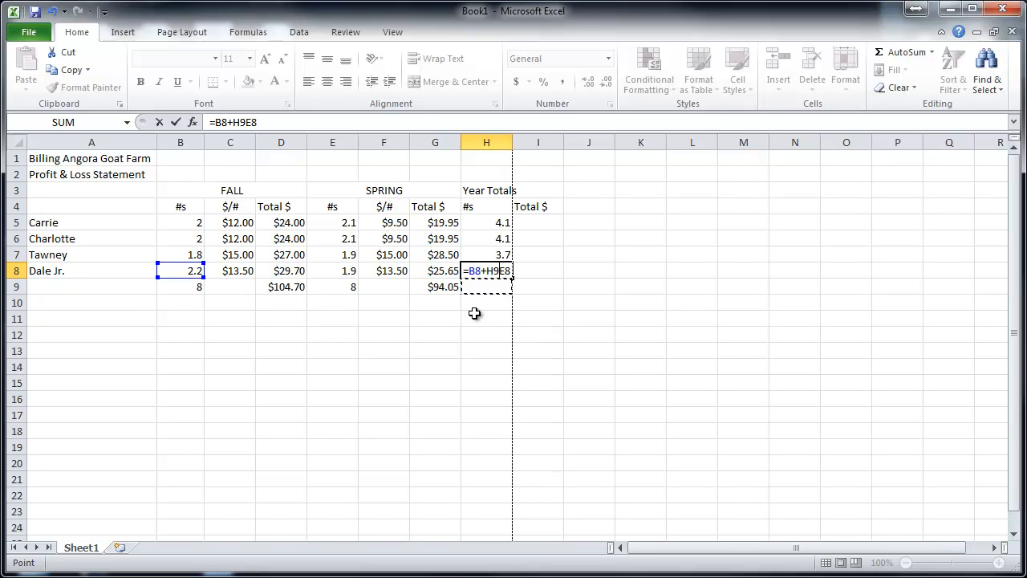
pyautogui.press('Escape')
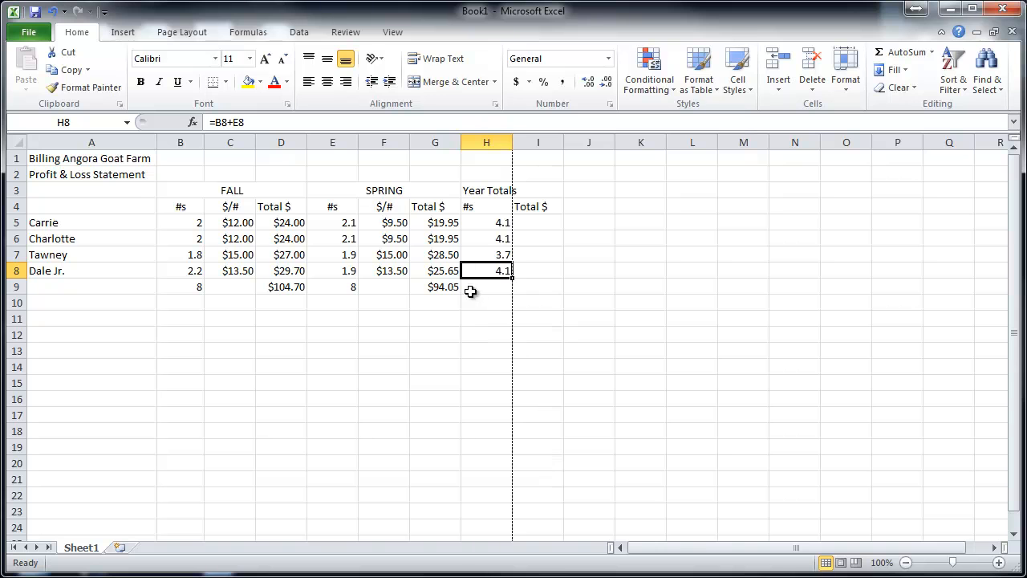
# - Total the Year Totals #s column in H9 with the formula =SUM(H5:H8)
pyautogui.click(472, 287)
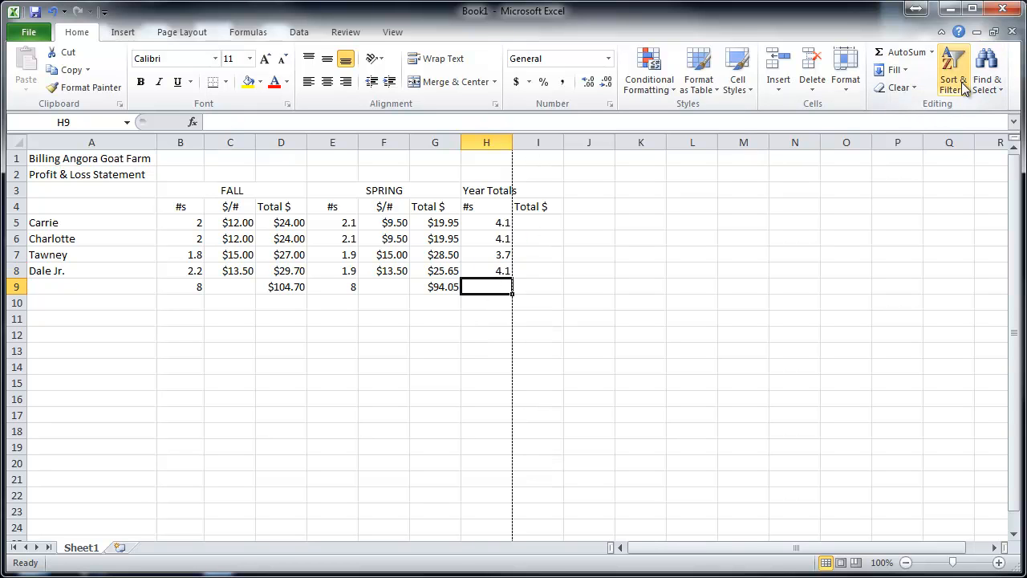
pyautogui.click(914, 60)
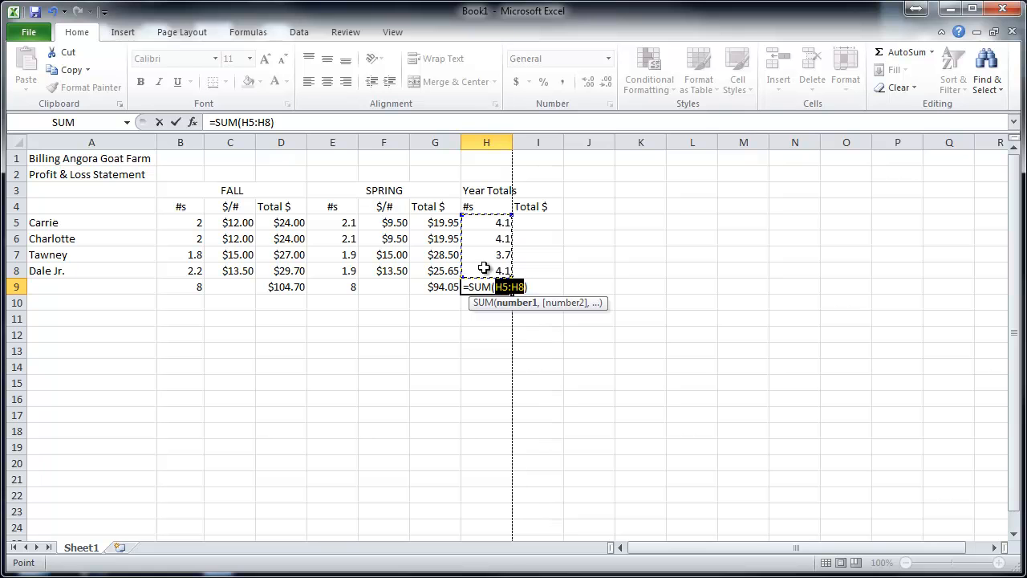
pyautogui.press('Return')
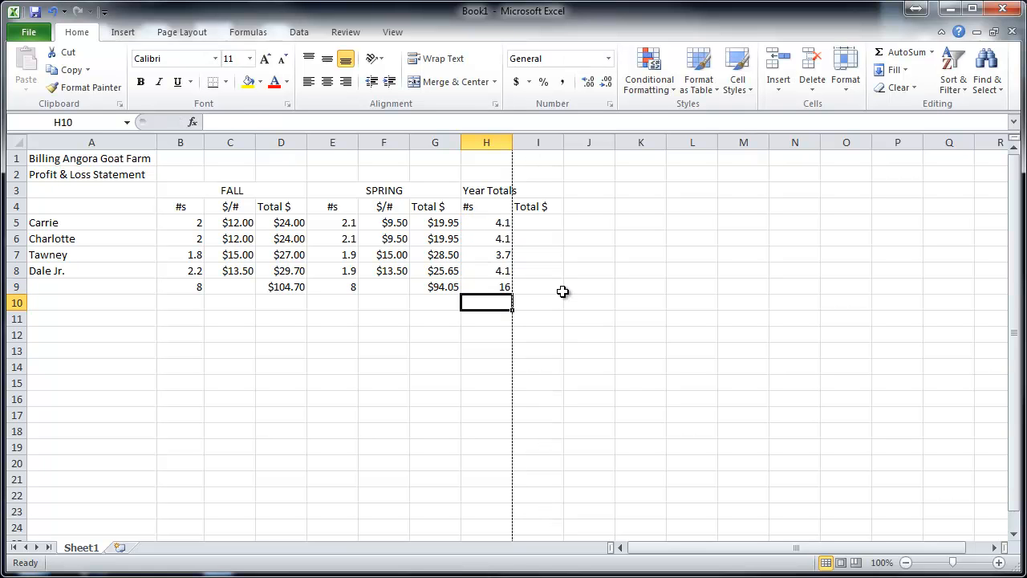
# - Enter the formula =D5+G5 in I5 to add the first goat's FALL and SPRING dollar totals
pyautogui.click(551, 224)
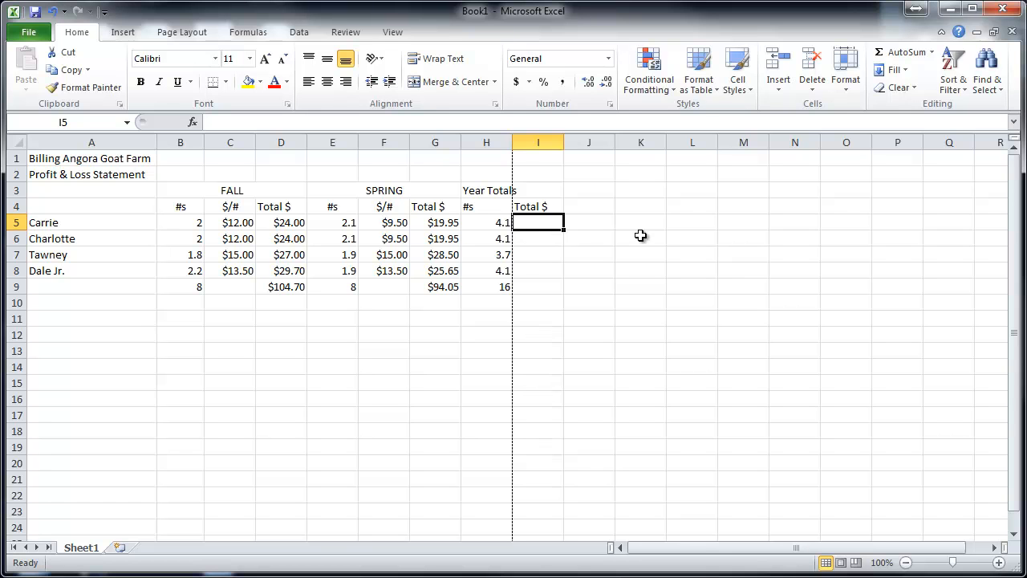
pyautogui.write('=')
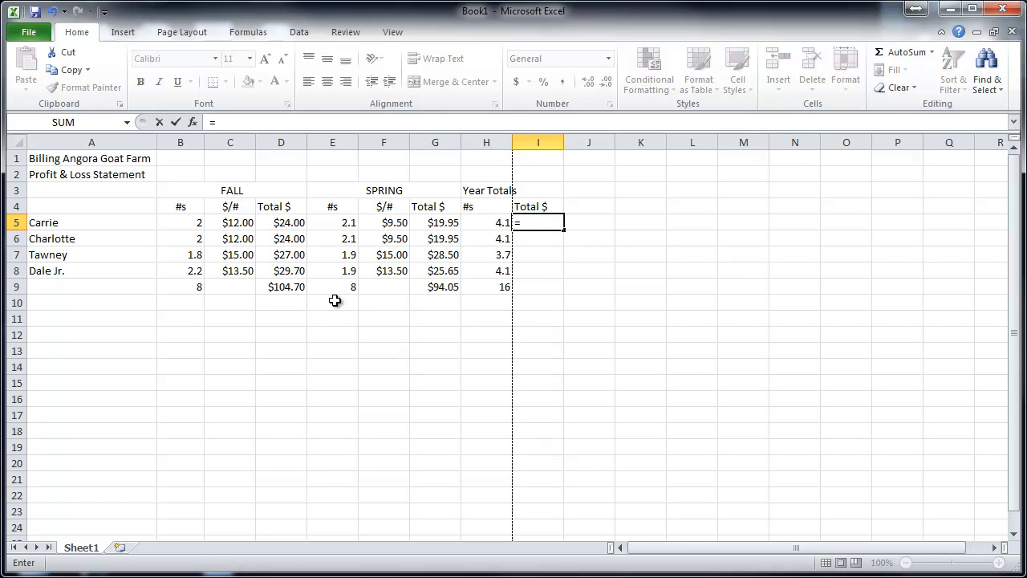
pyautogui.click(291, 219)
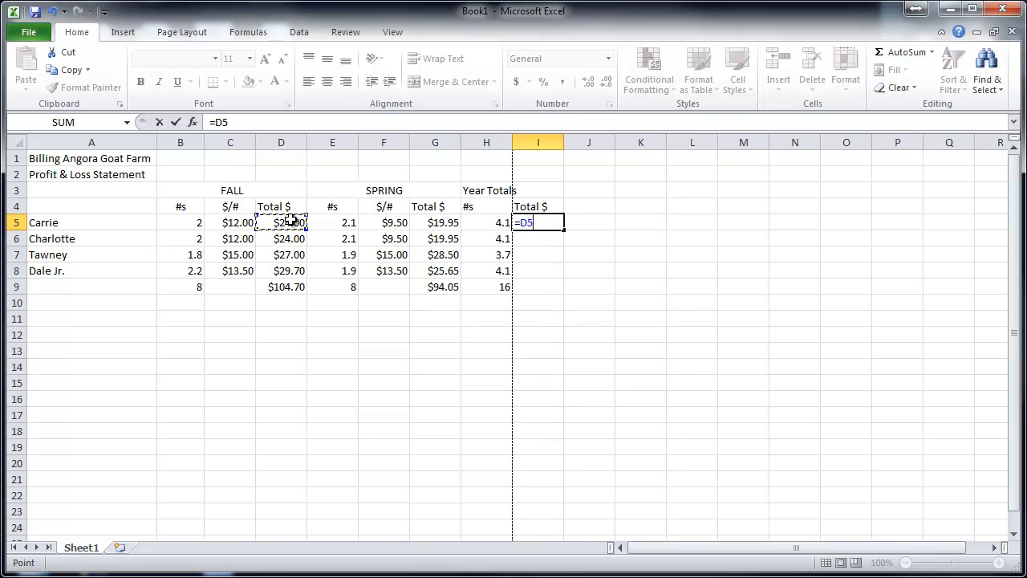
pyautogui.write('+')
pyautogui.click(436, 223)
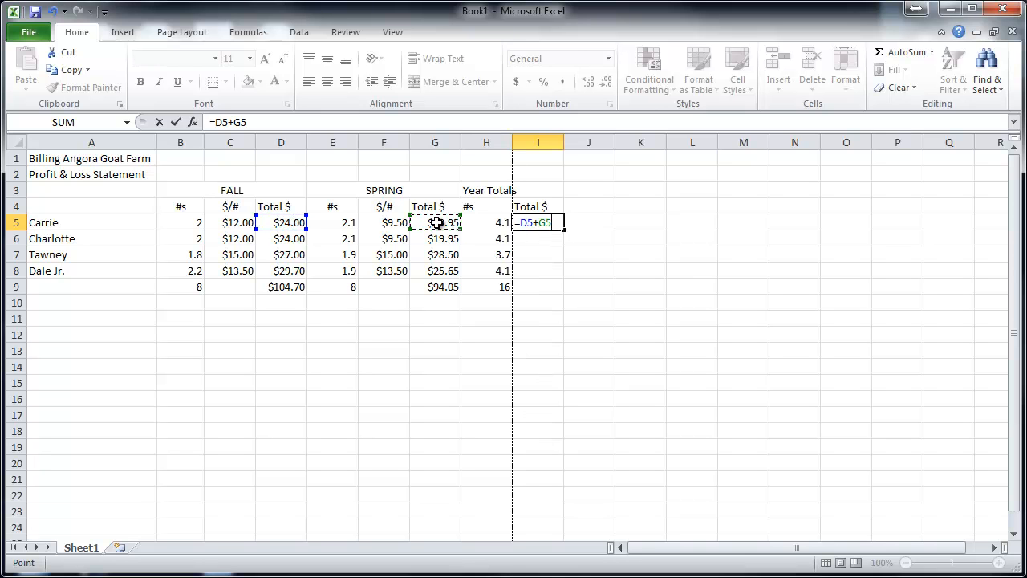
pyautogui.press('Return')
# - Fill the I5 formula down through I9 and check the formula in I9, leaving it as =D9+G9
pyautogui.click(539, 222)
pyautogui.moveTo(565, 231); pyautogui.dragTo(566, 278)
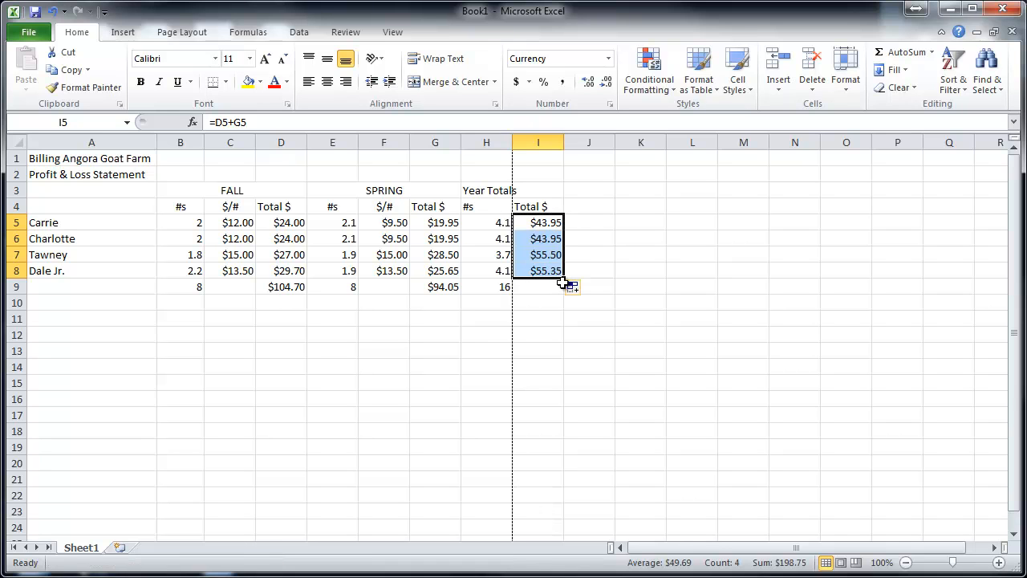
pyautogui.moveTo(565, 278); pyautogui.dragTo(564, 295)
pyautogui.click(546, 290)
pyautogui.doubleClick(547, 291)
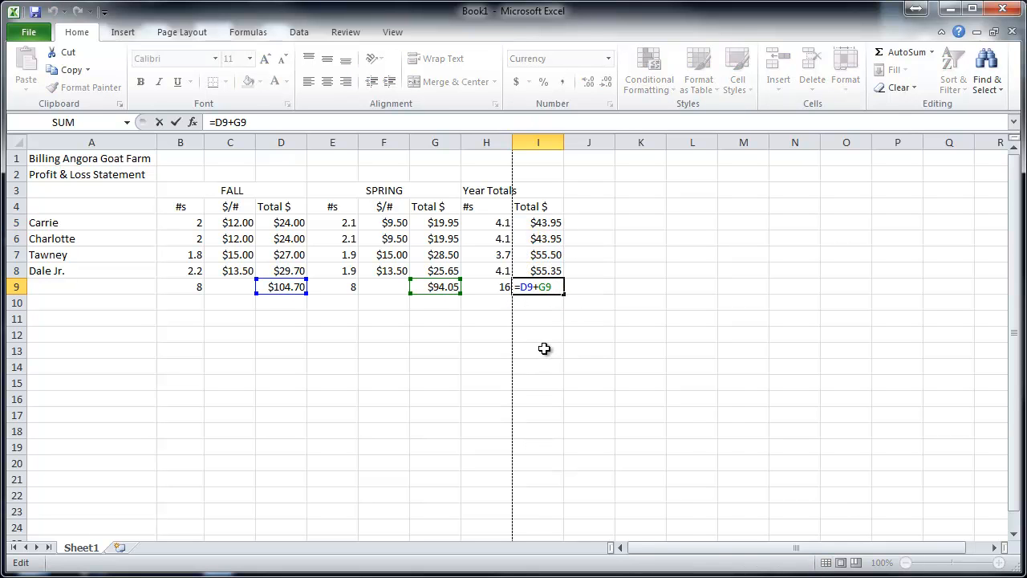
pyautogui.press('Escape')
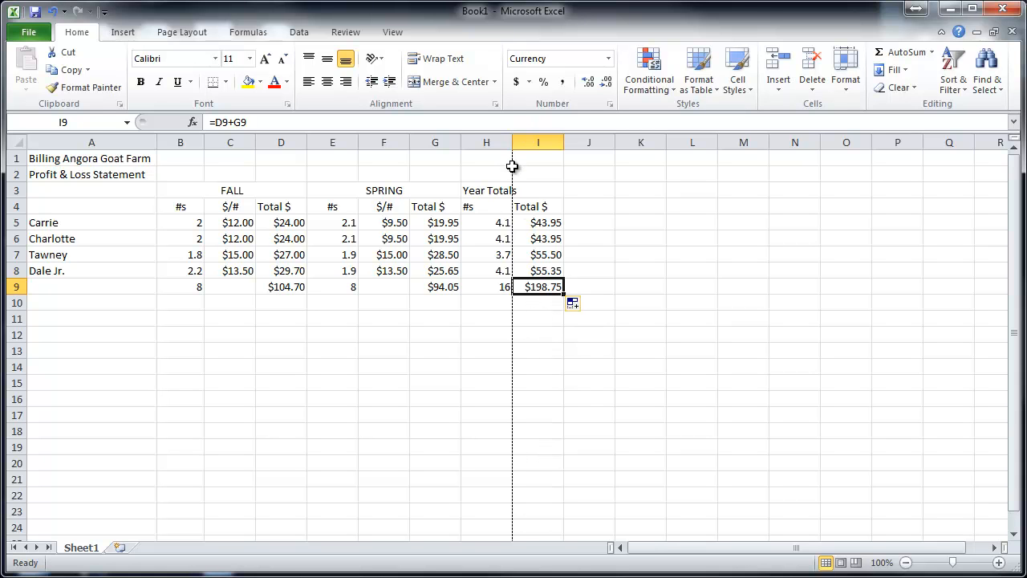
# - Merge and center the Year Totals heading across H3:I3
pyautogui.moveTo(529, 190); pyautogui.dragTo(463, 189)
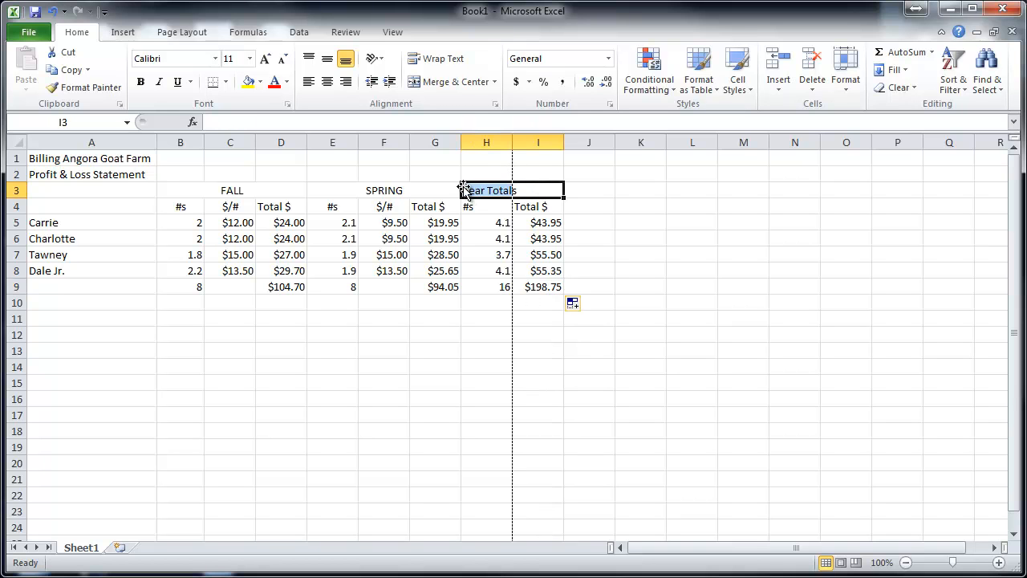
pyautogui.click(458, 82)
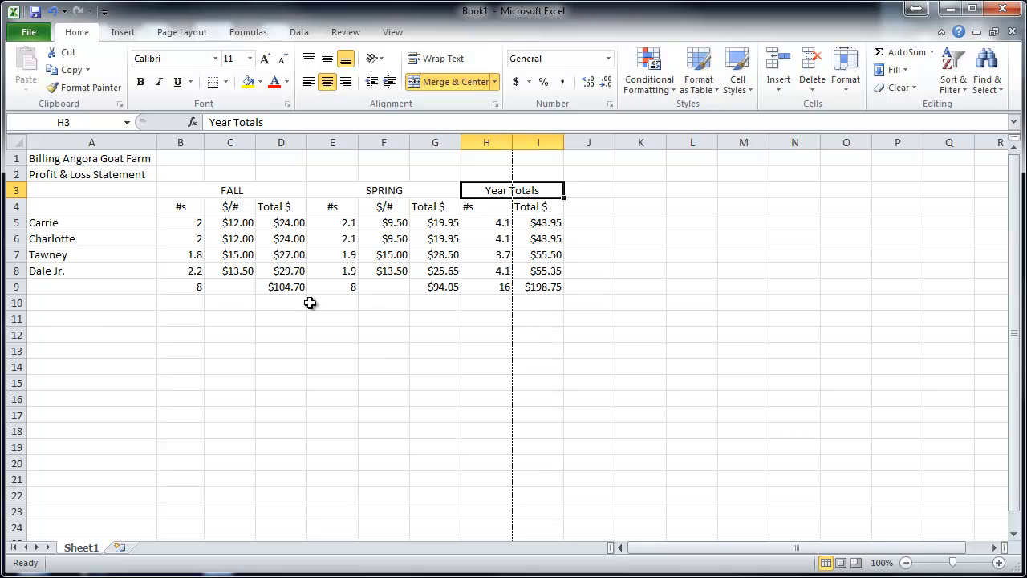
# - Enter the row labels Min Fiber in A10 and Max Fiber in A11
pyautogui.click(82, 306)
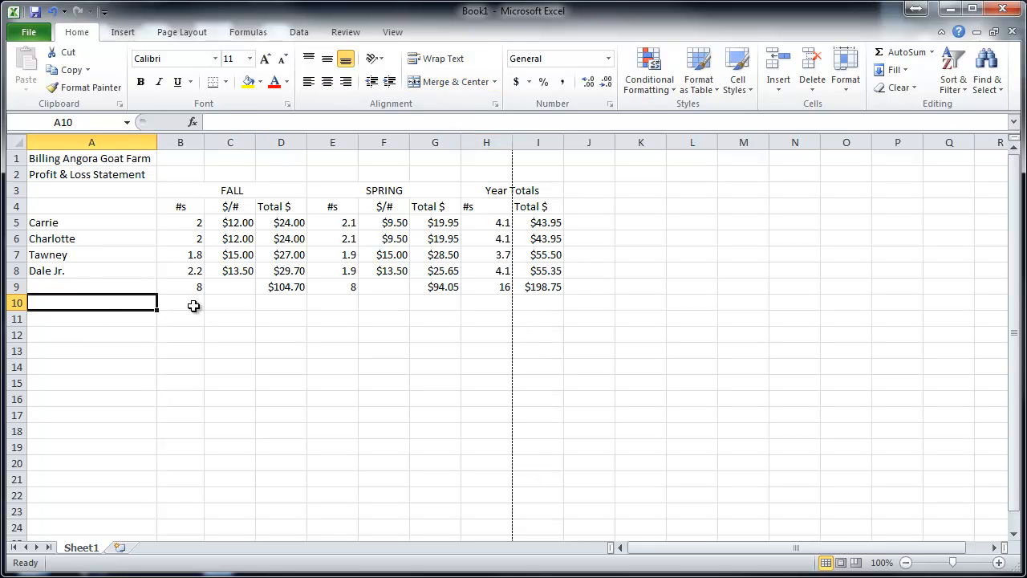
pyautogui.write('jMi')
pyautogui.press('BackSpace')
pyautogui.press('BackSpace')
pyautogui.write('Min Fiber')
pyautogui.press('Return')
pyautogui.write('Ma')
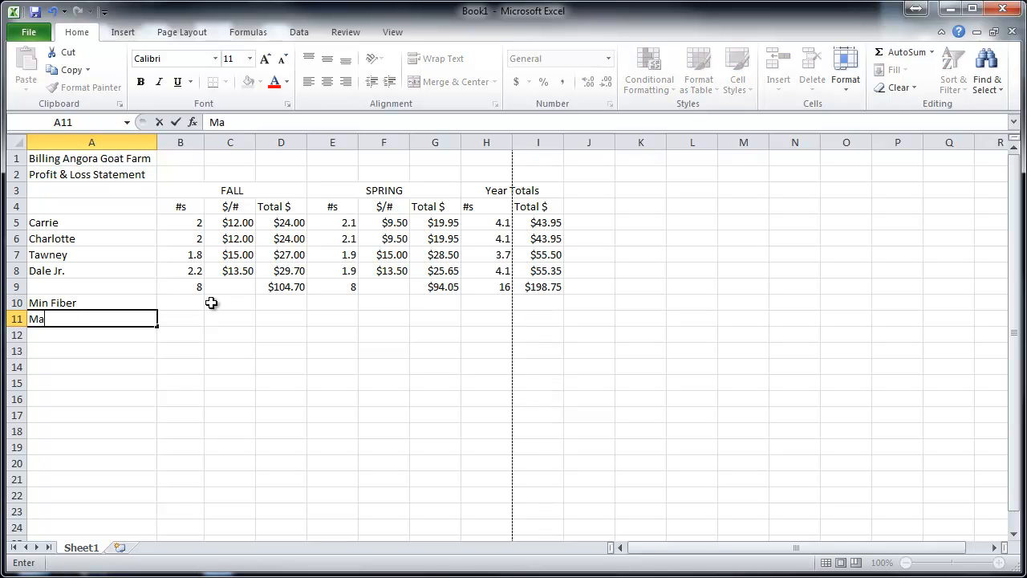
pyautogui.write('x Fiber')
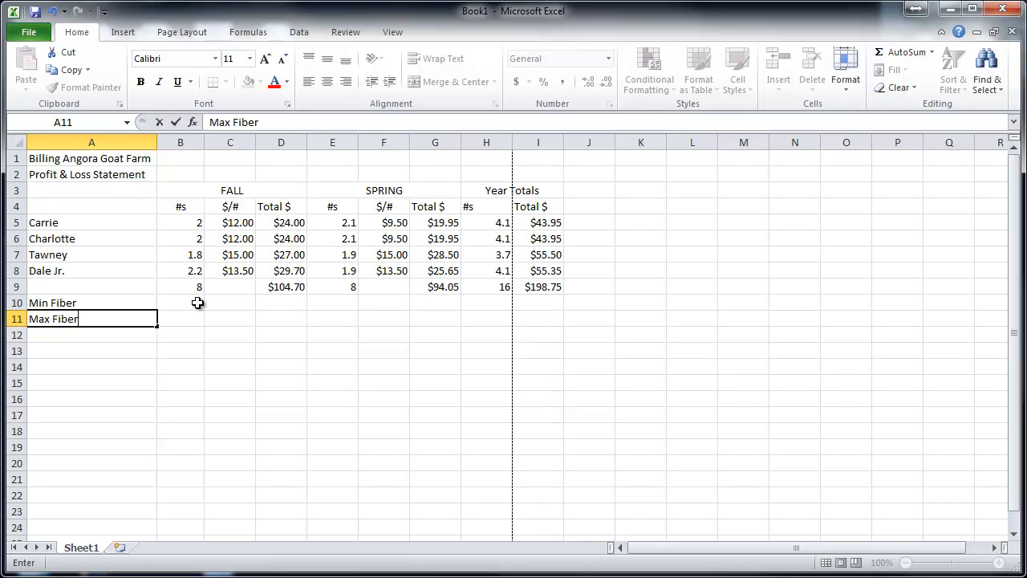
# - Insert the Min function in B10 over the four goats' FALL #s, giving =MIN(B5:B8)
pyautogui.click(196, 303)
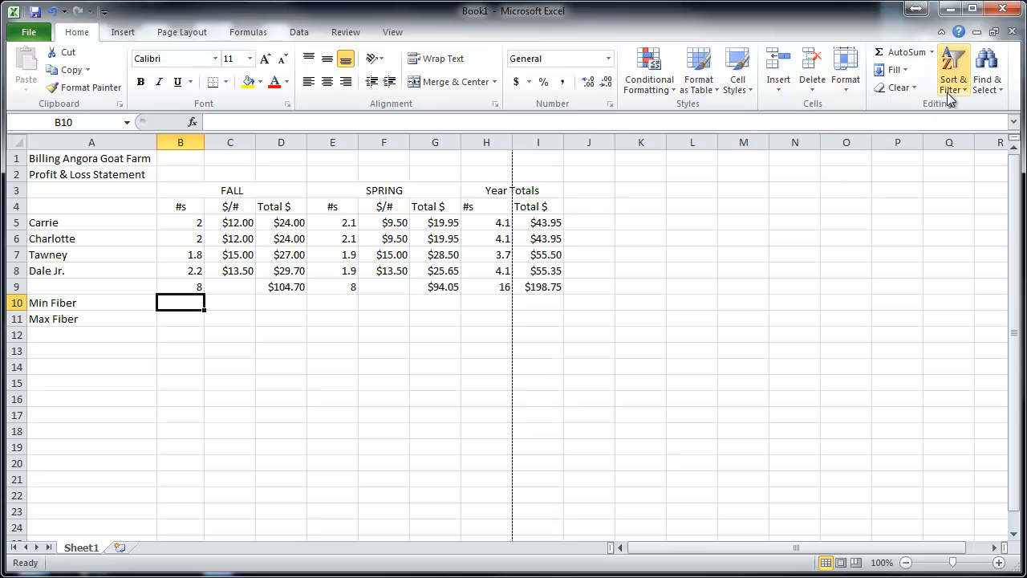
pyautogui.click(931, 53)
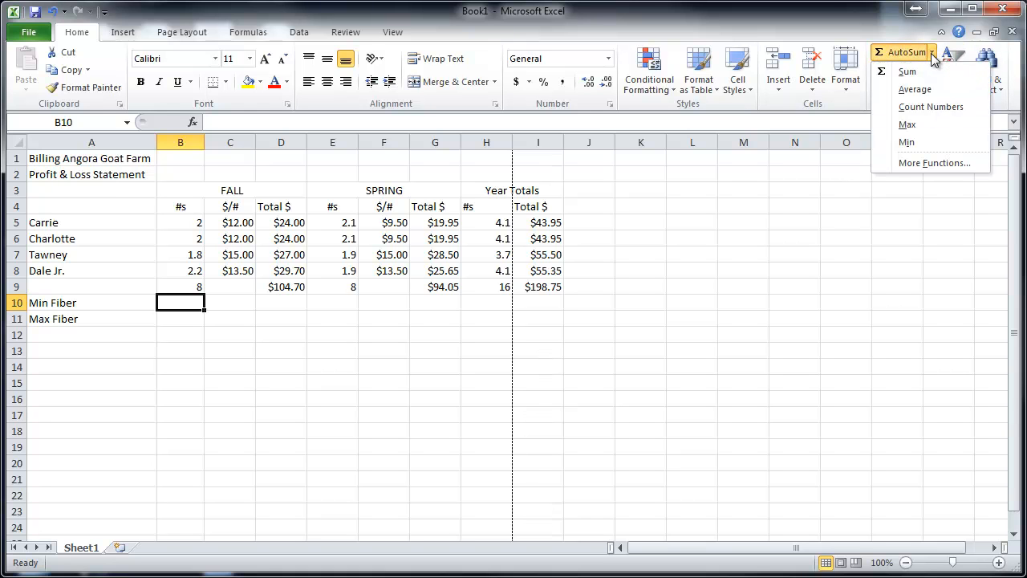
pyautogui.click(915, 144)
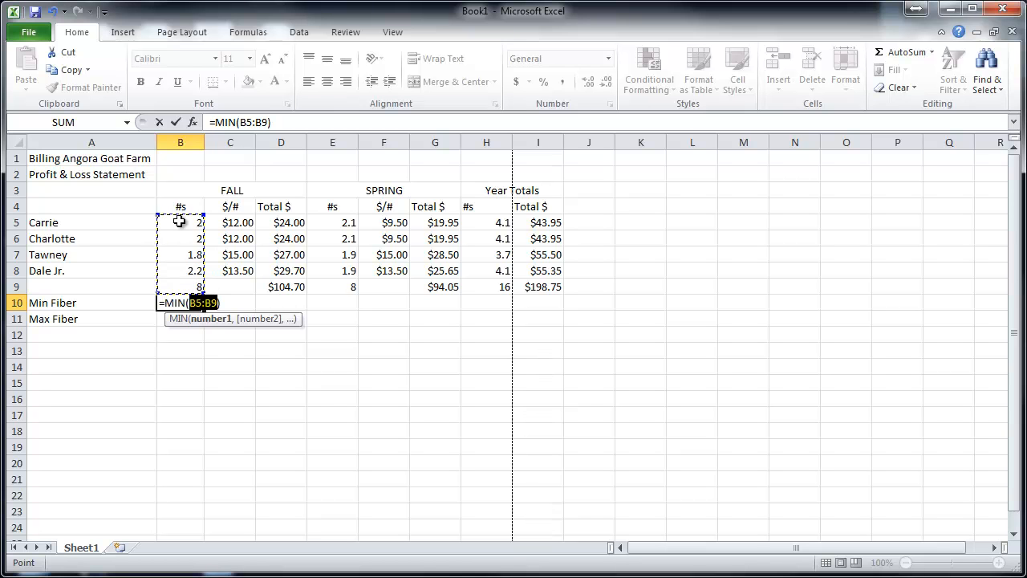
pyautogui.moveTo(179, 221); pyautogui.dragTo(180, 270)
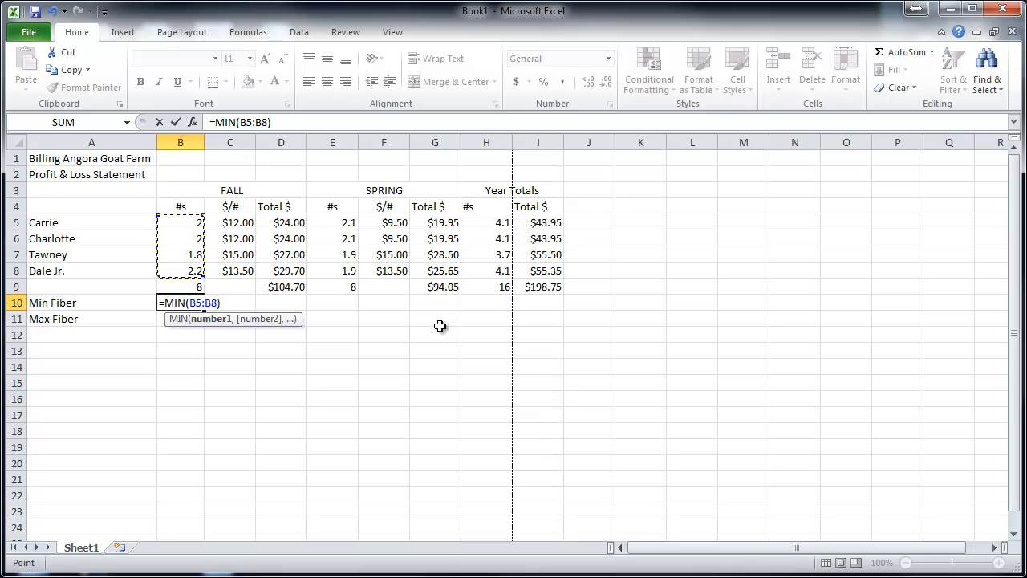
pyautogui.press('Return')
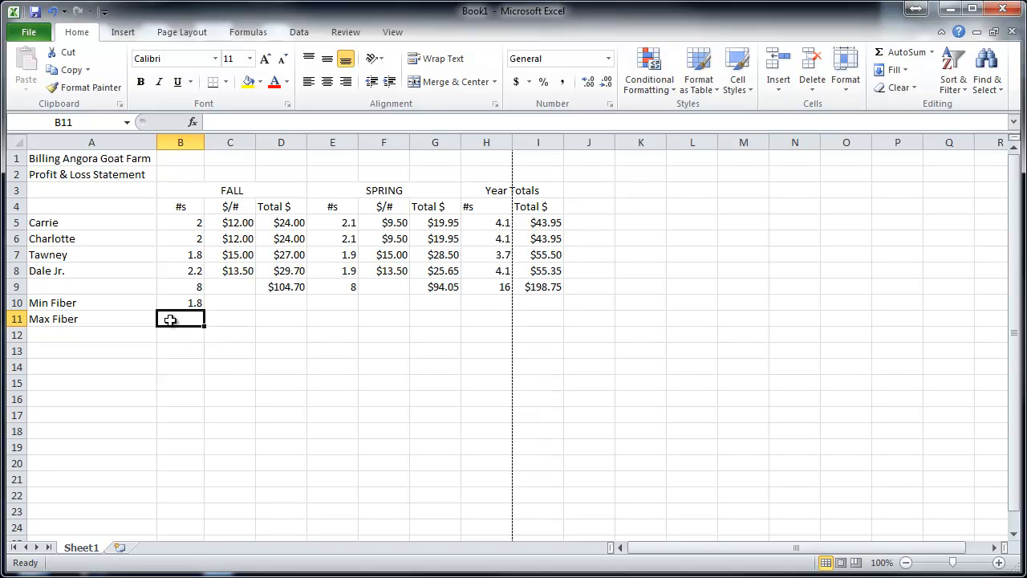
# - Insert the Max function in B11 over the four goats' FALL #s as =MAX(B5:B8), and check the formula's range
pyautogui.click(932, 53)
pyautogui.click(927, 124)
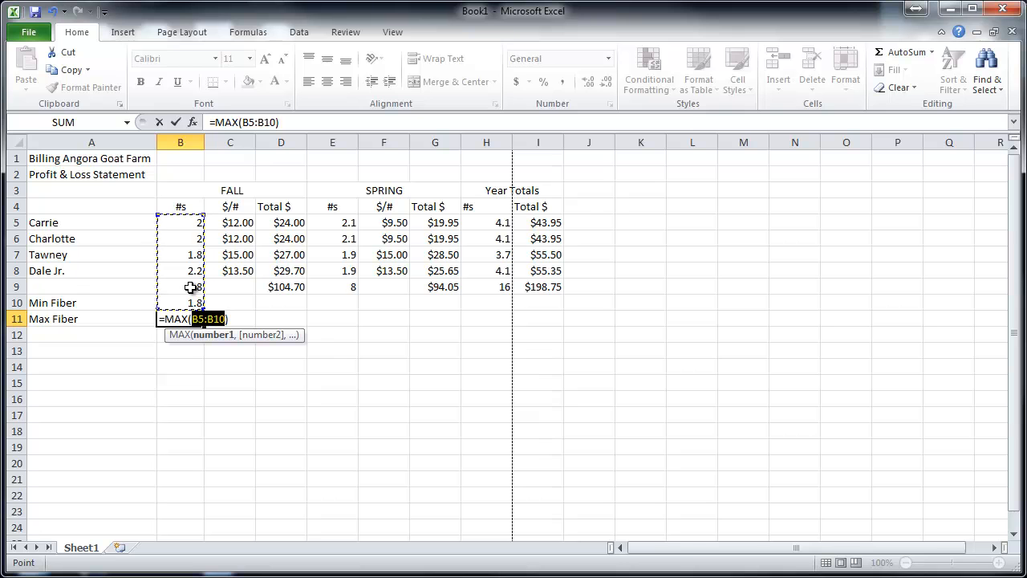
pyautogui.moveTo(177, 222); pyautogui.dragTo(184, 270)
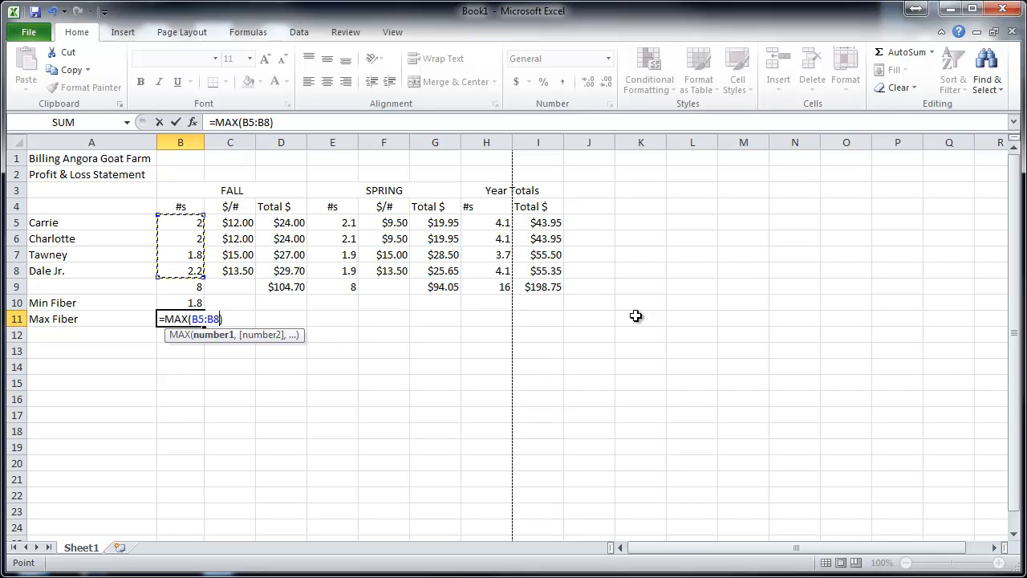
pyautogui.press('Return')
pyautogui.click(167, 321)
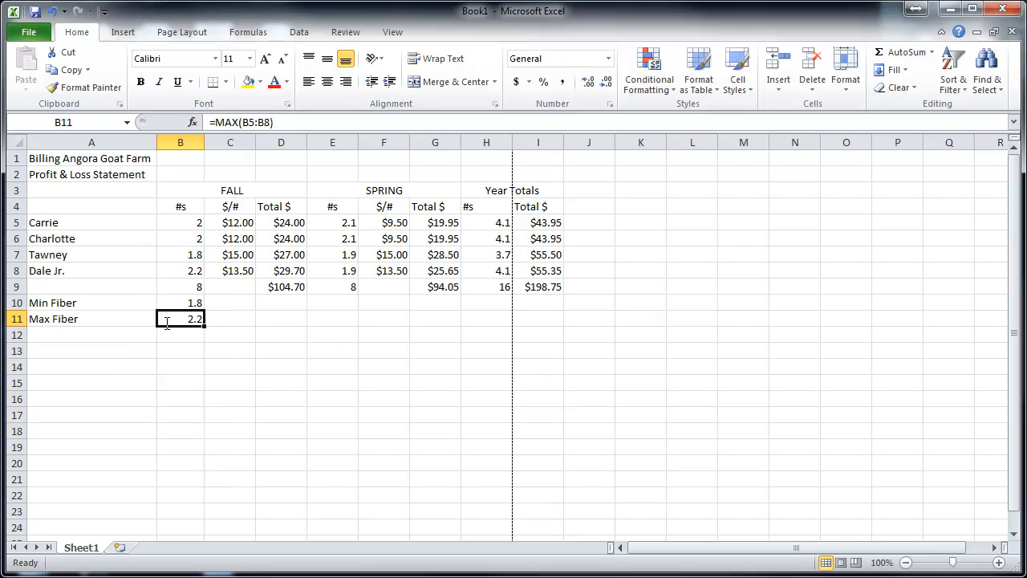
pyautogui.doubleClick(167, 321)
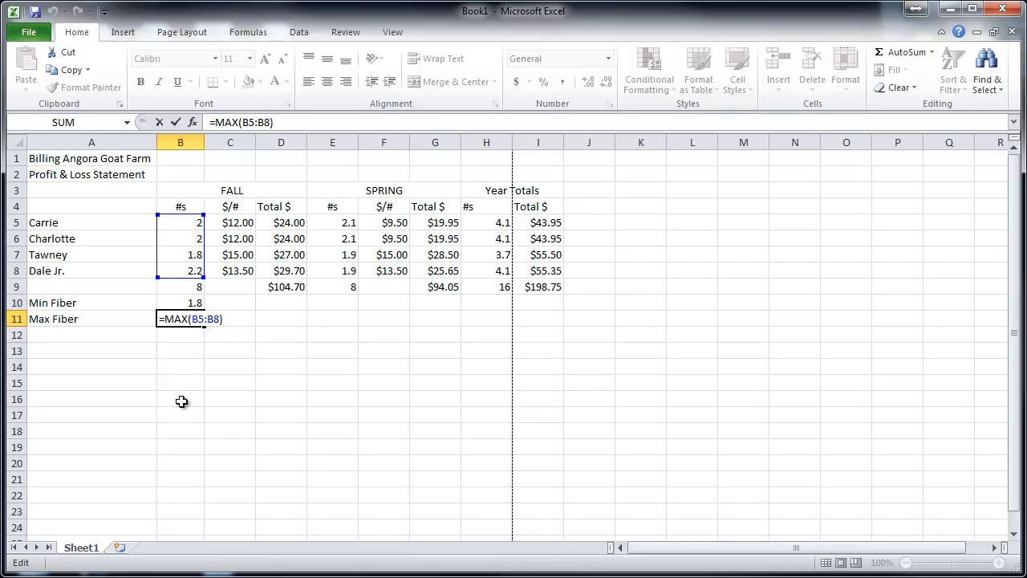
pyautogui.press('Escape')
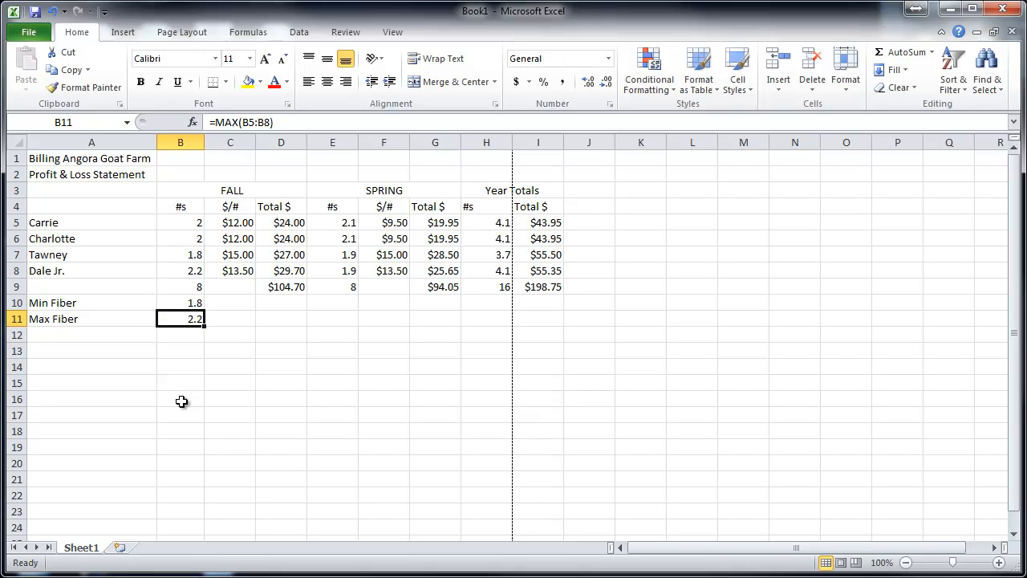
# - Enter the row label Average in A12 below Max Fiber
pyautogui.click(105, 339)
pyautogui.write('Av')
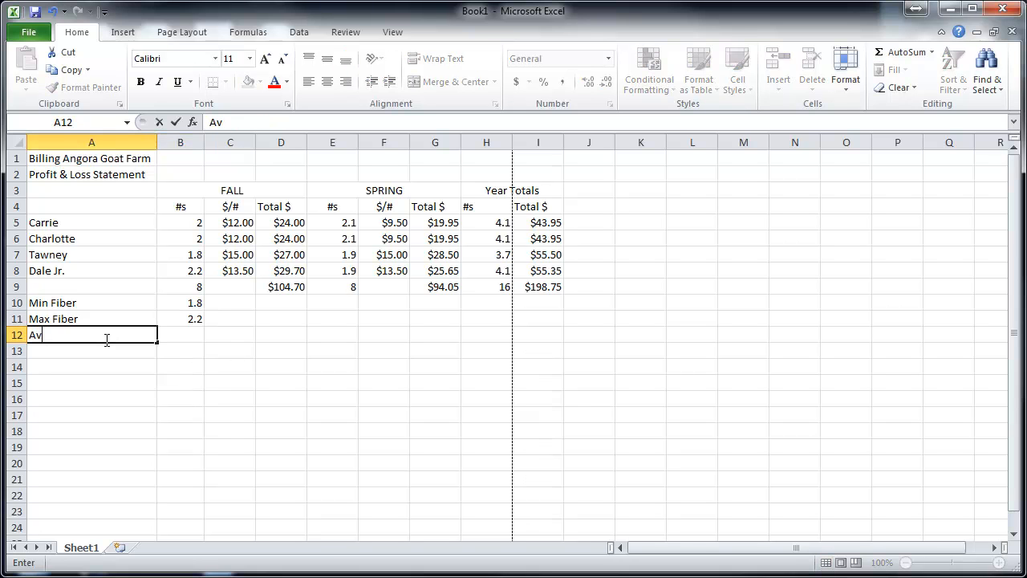
pyautogui.write('ergge')
# - Insert the Average function in B12 over the four goats' FALL #s as =AVERAGE(B5:B8), and select B12 to check it
pyautogui.click(184, 333)
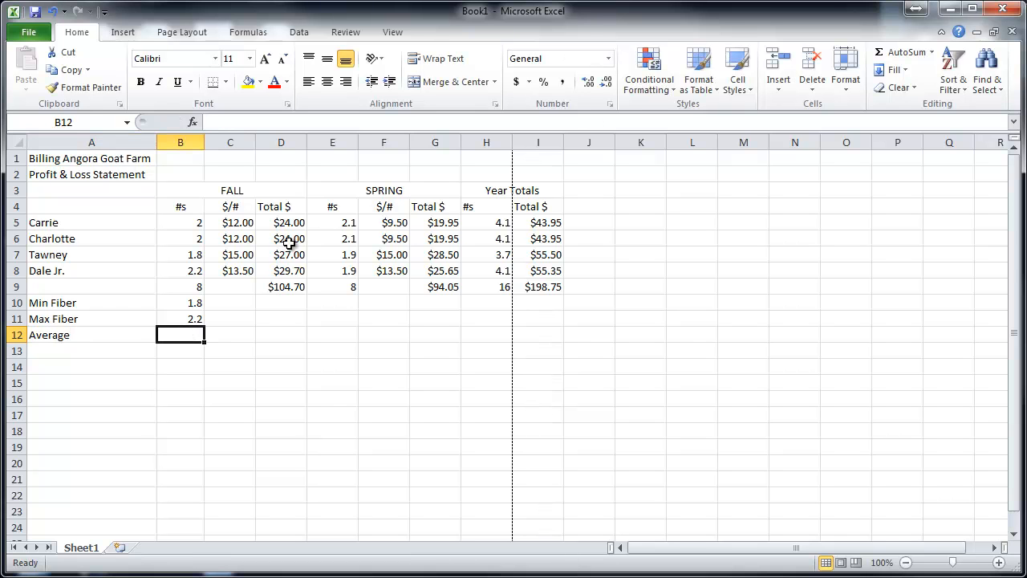
pyautogui.click(932, 53)
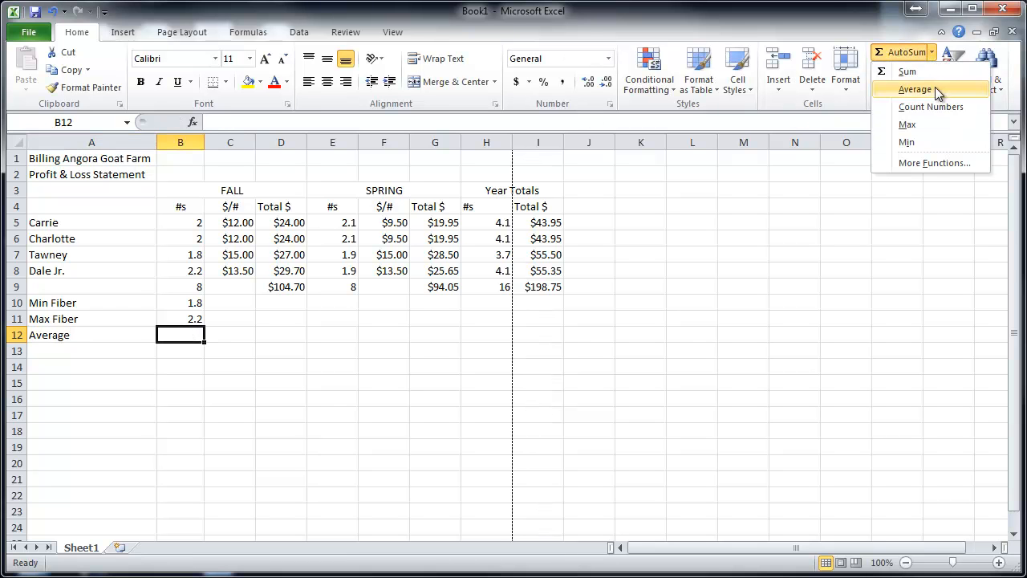
pyautogui.click(937, 87)
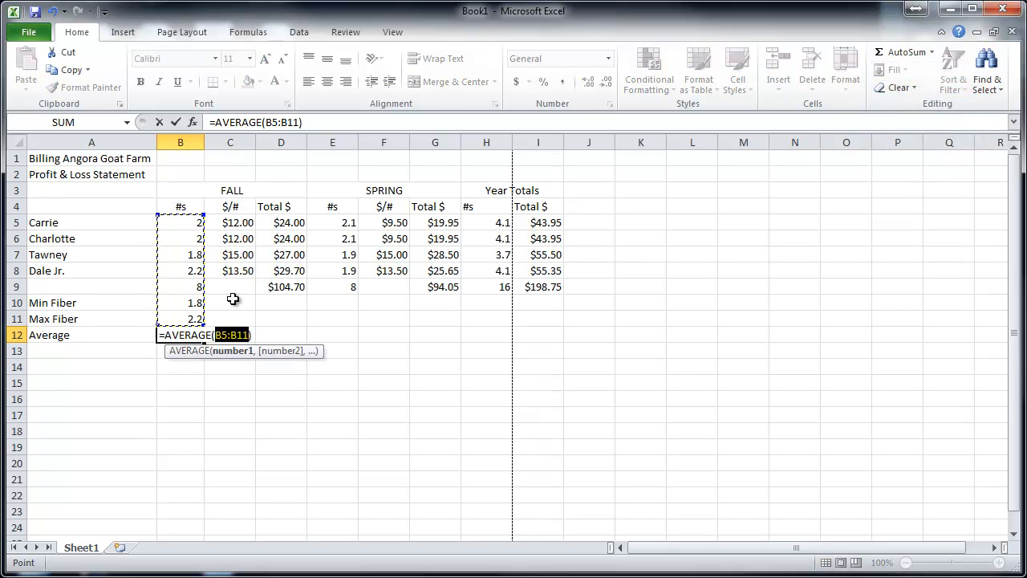
pyautogui.moveTo(179, 224); pyautogui.dragTo(183, 269)
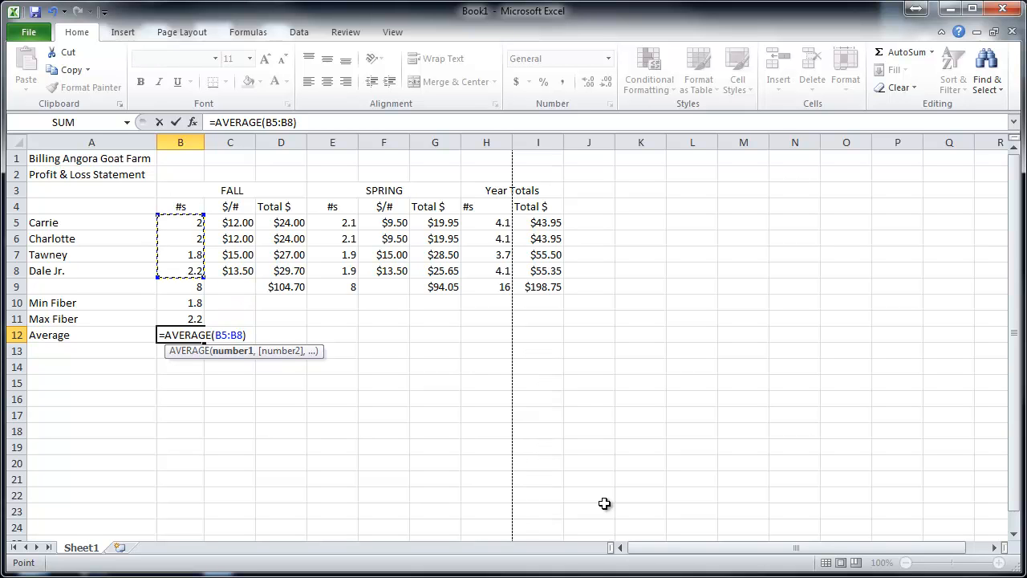
pyautogui.press('Return')
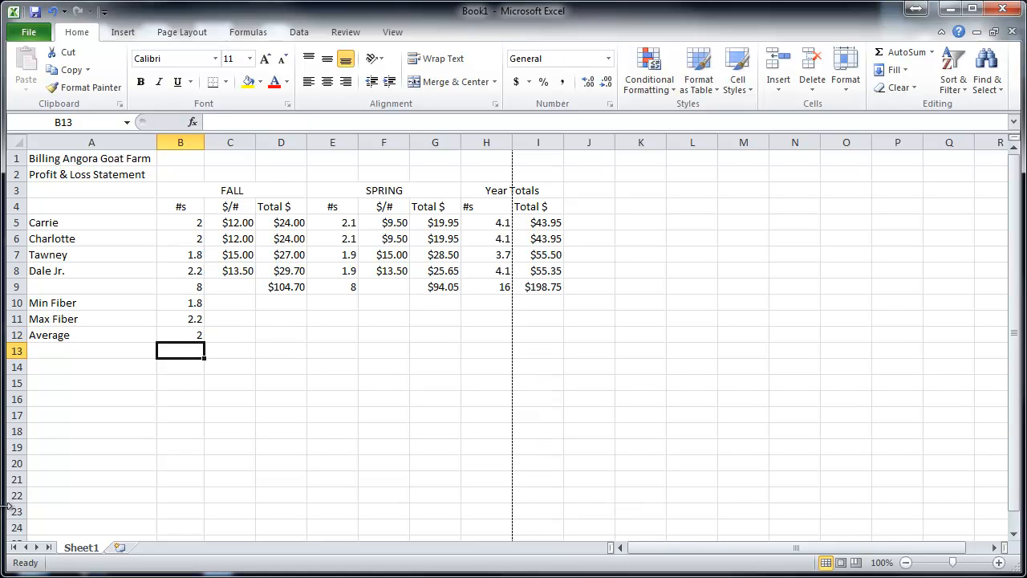
pyautogui.click(168, 338)
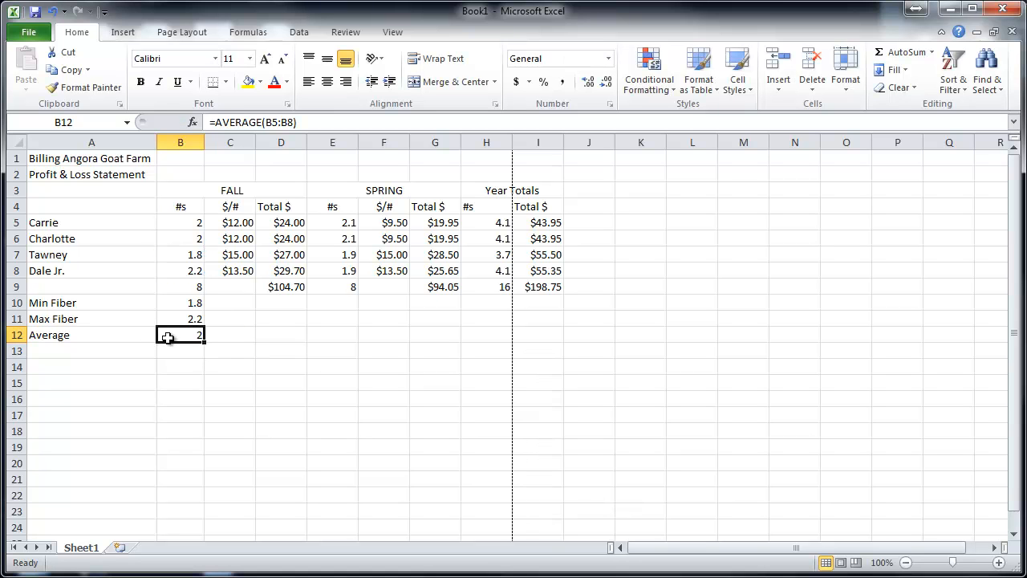